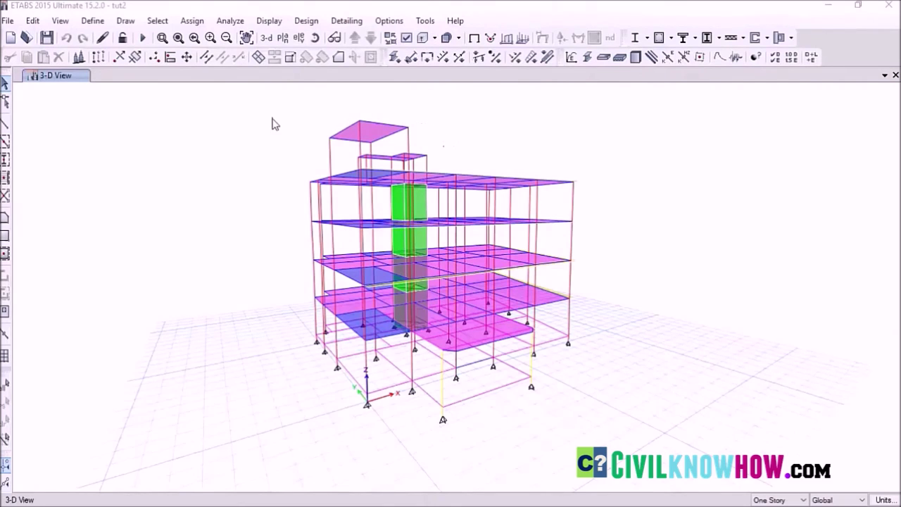
Step: Add a load pattern named Ex of type Seismic with self weight multiplier 0 and auto lateral load IS1893 2002
{"action": "left_click", "coordinate": [93, 21]}
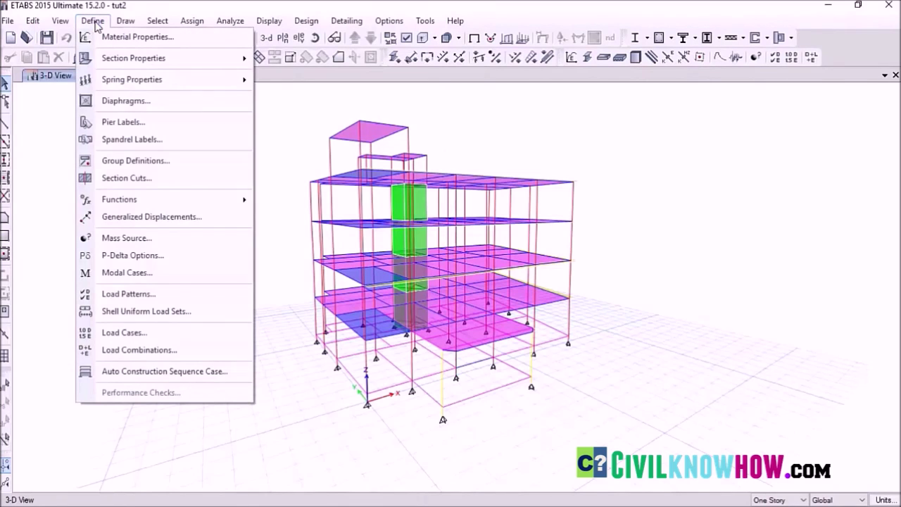
{"action": "left_click", "coordinate": [140, 294]}
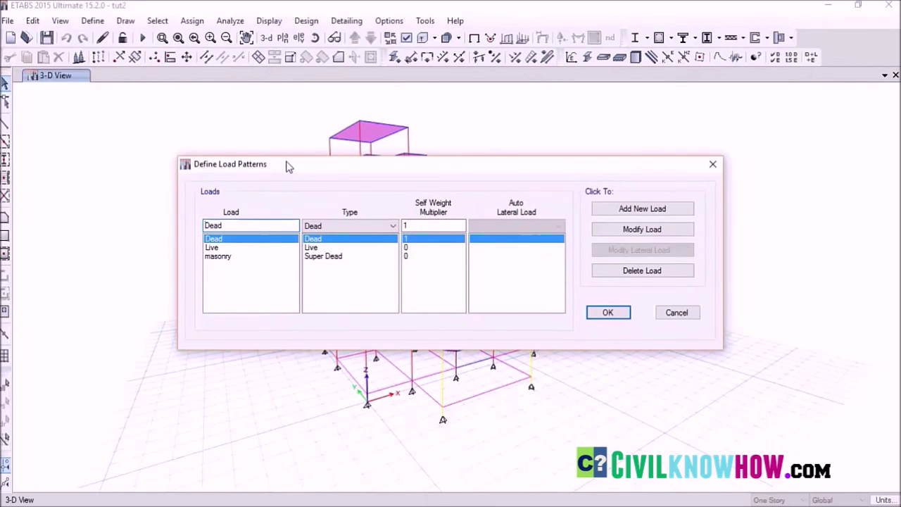
{"action": "double_click", "coordinate": [253, 225]}
{"action": "key", "text": "BackSpace"}
{"action": "type", "text": "Ex"}
{"action": "left_click", "coordinate": [392, 226]}
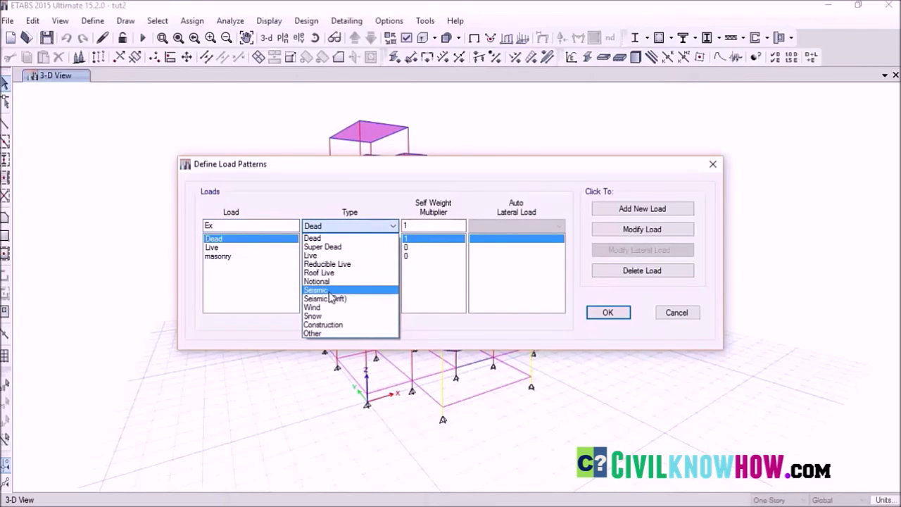
{"action": "left_click", "coordinate": [329, 291]}
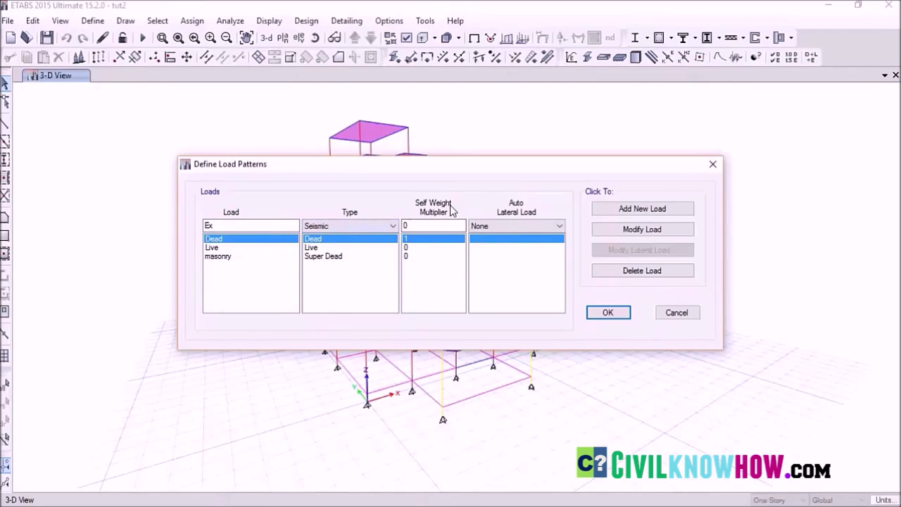
{"action": "left_click", "coordinate": [430, 225]}
{"action": "left_click", "coordinate": [560, 226]}
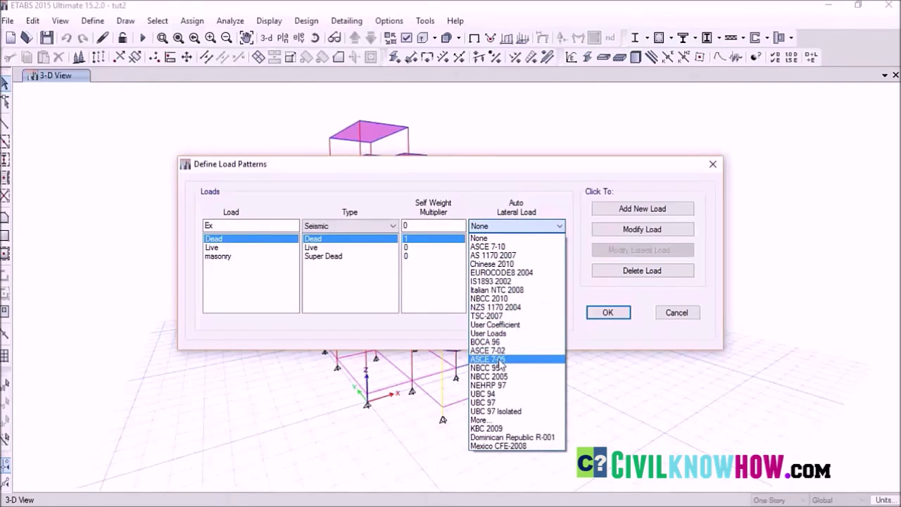
{"action": "left_click", "coordinate": [507, 283]}
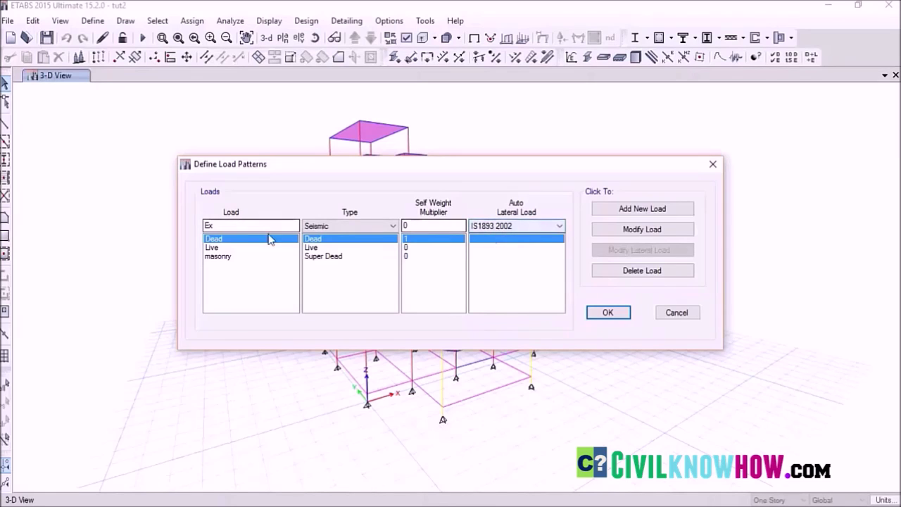
{"action": "left_click", "coordinate": [623, 211]}
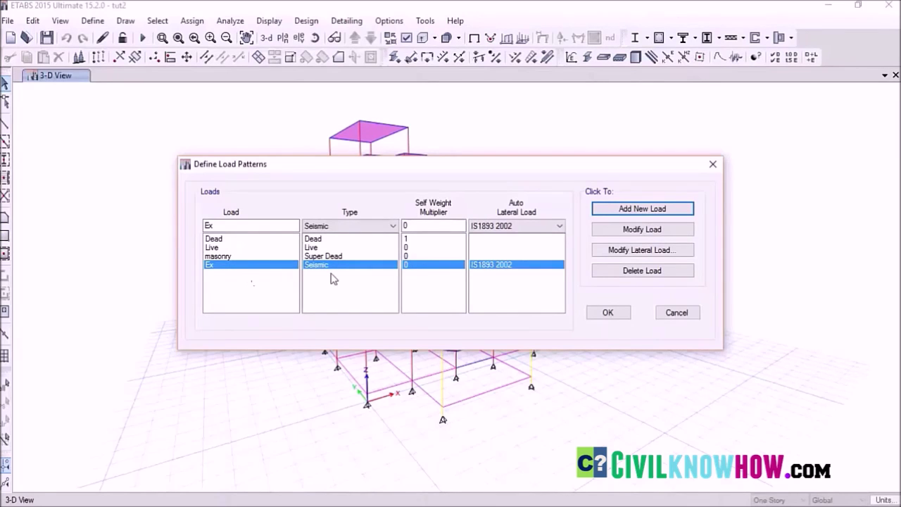
Step: Restrict the Ex pattern's lateral load direction to X Dir + Eccentricity only
{"action": "left_click", "coordinate": [642, 250]}
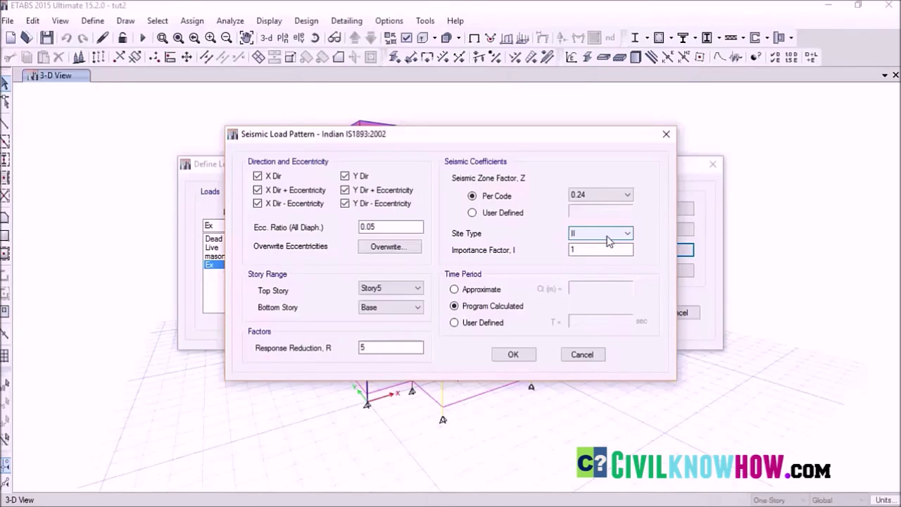
{"action": "key", "text": "Tab"}
{"action": "left_click", "coordinate": [258, 176]}
{"action": "left_click", "coordinate": [258, 190]}
{"action": "left_click", "coordinate": [257, 204]}
{"action": "left_click", "coordinate": [344, 203]}
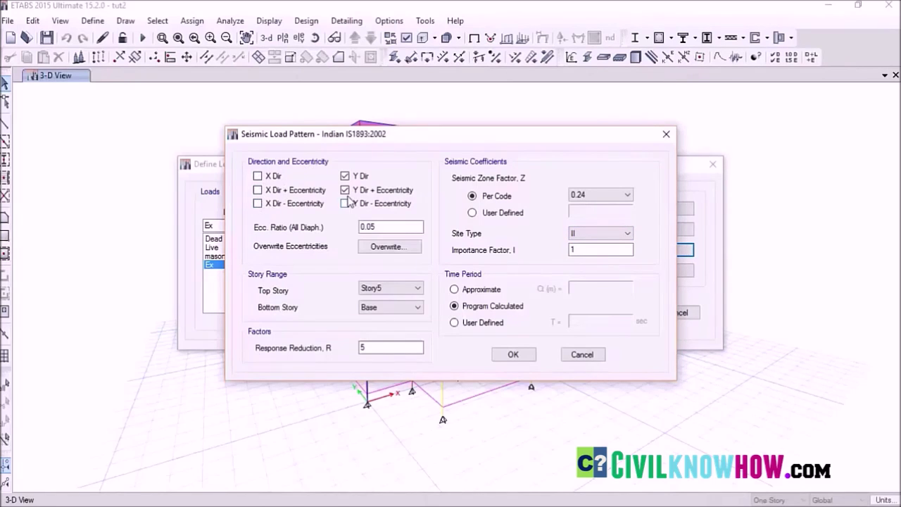
{"action": "left_click", "coordinate": [345, 190]}
{"action": "left_click", "coordinate": [346, 176]}
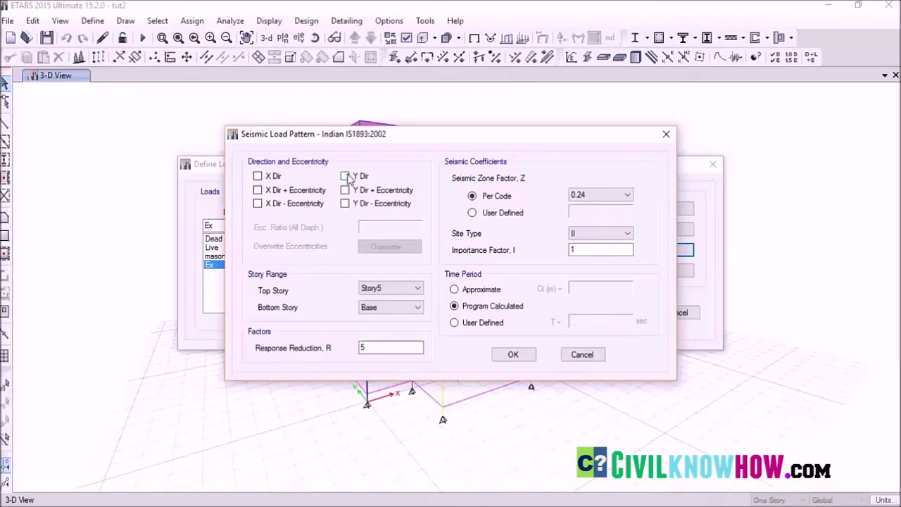
{"action": "left_click", "coordinate": [258, 190]}
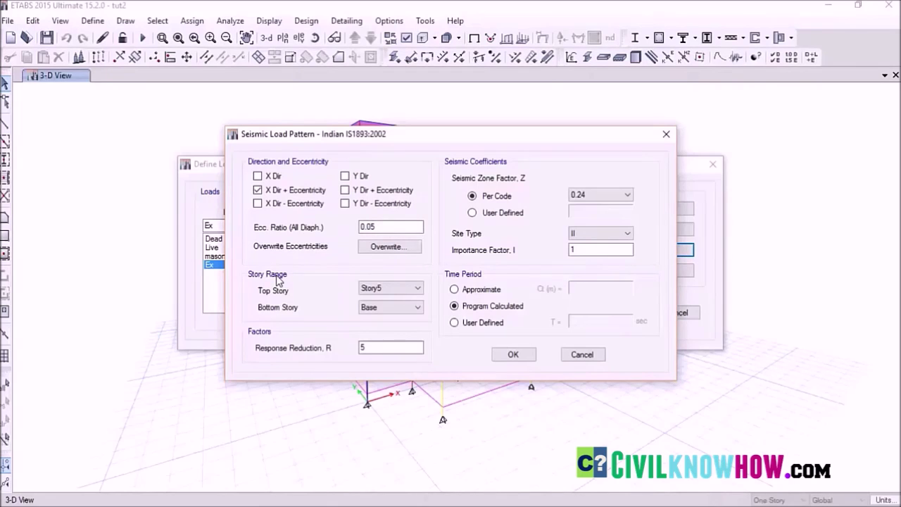
Step: Set the Ex pattern's story range from top story Story5 down to bottom story Base
{"action": "left_click", "coordinate": [417, 288]}
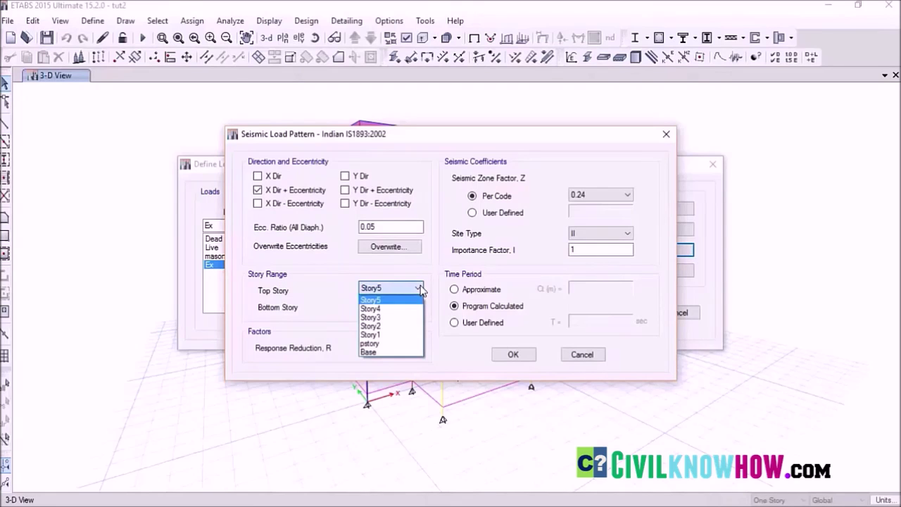
{"action": "left_click", "coordinate": [392, 299]}
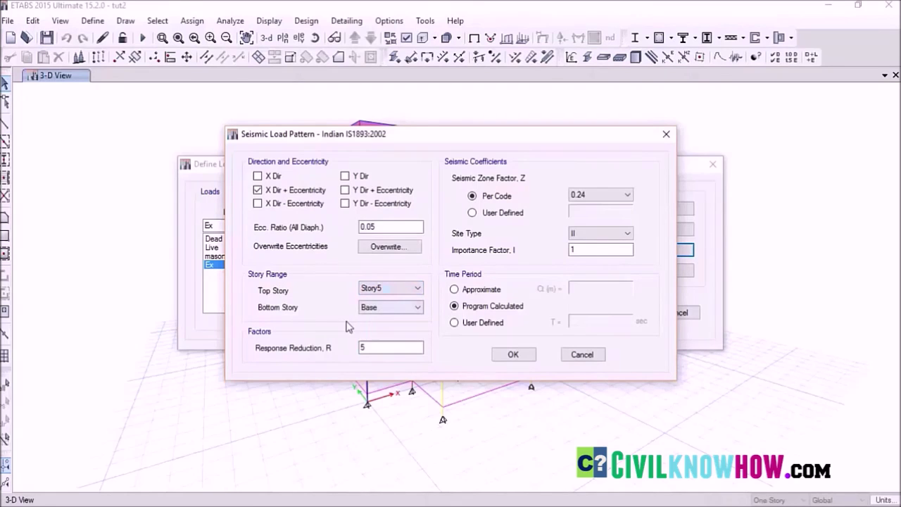
{"action": "left_click", "coordinate": [415, 307]}
{"action": "left_click", "coordinate": [380, 371]}
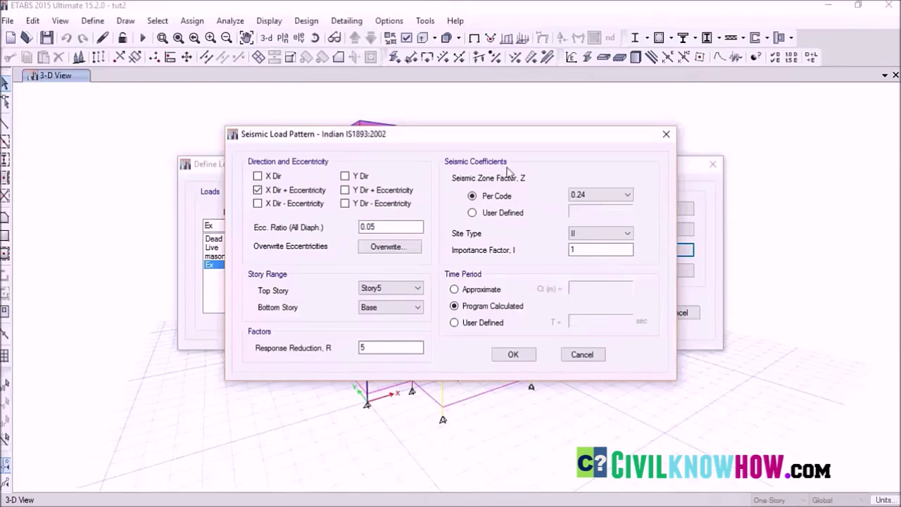
Step: Set the Ex pattern's per-code seismic zone factor to 0.36 and its site type to III
{"action": "left_click", "coordinate": [628, 196]}
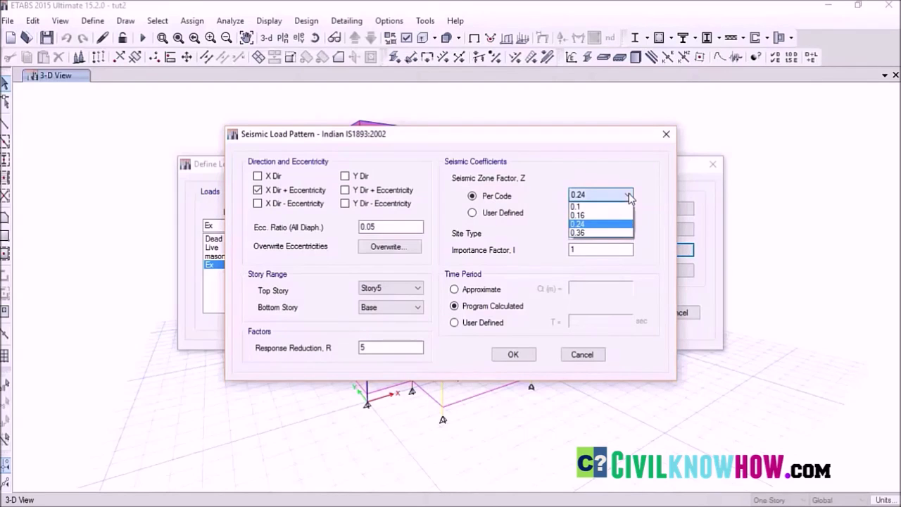
{"action": "left_click", "coordinate": [591, 233]}
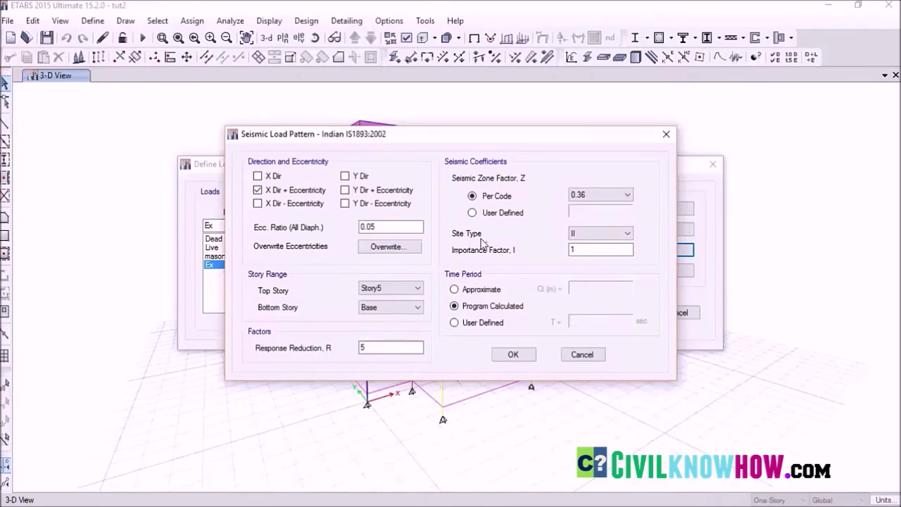
{"action": "left_click", "coordinate": [627, 235]}
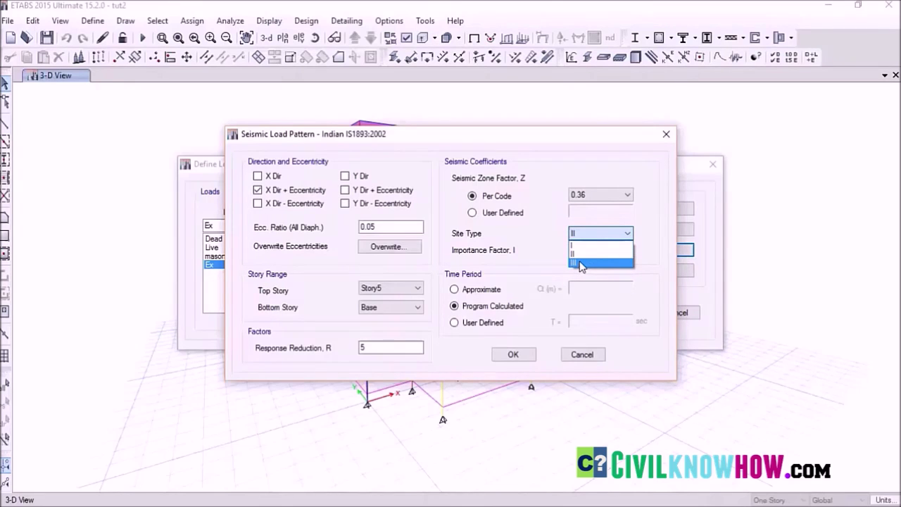
{"action": "left_click", "coordinate": [582, 264]}
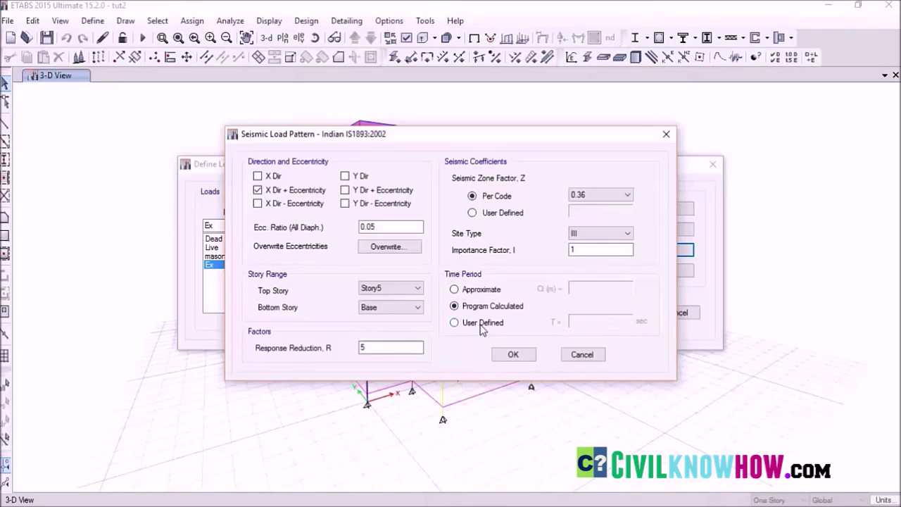
Step: Use the Program Calculated time period for Ex and accept its seismic load settings
{"action": "left_click", "coordinate": [454, 324]}
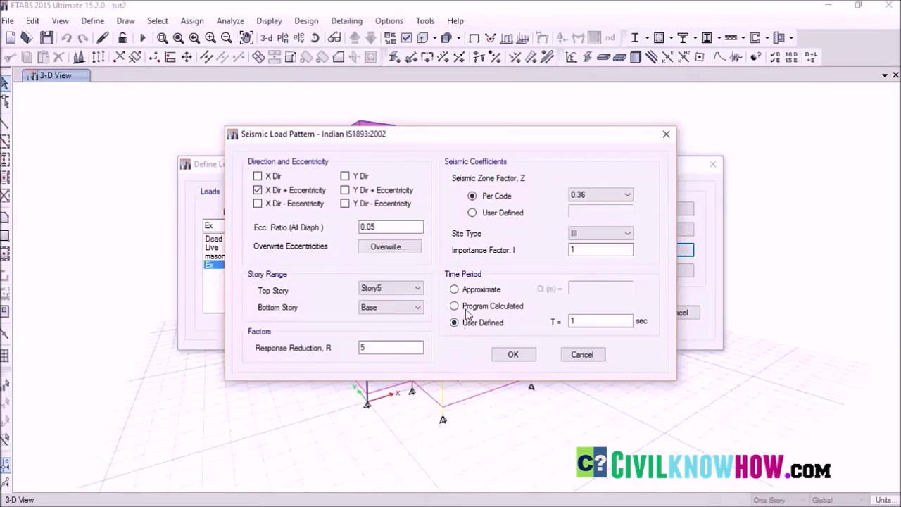
{"action": "left_click", "coordinate": [466, 311]}
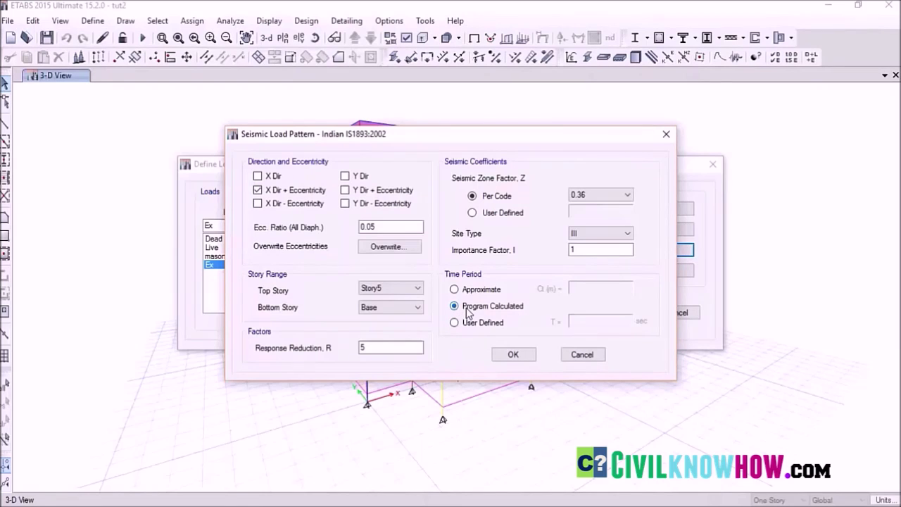
{"action": "left_click", "coordinate": [513, 355]}
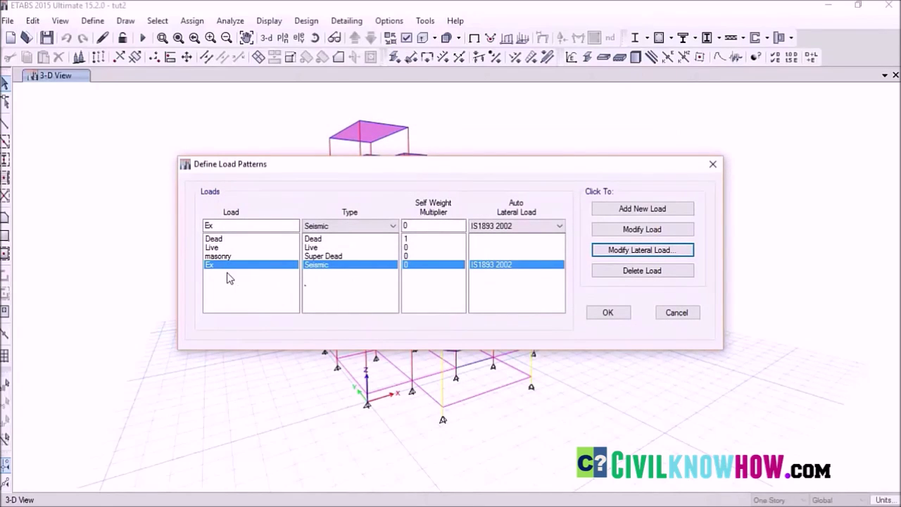
Step: Add a second seismic load pattern named Ey that also uses the IS1893 2002 auto lateral load
{"action": "left_click", "coordinate": [218, 225]}
{"action": "key", "text": "BackSpace"}
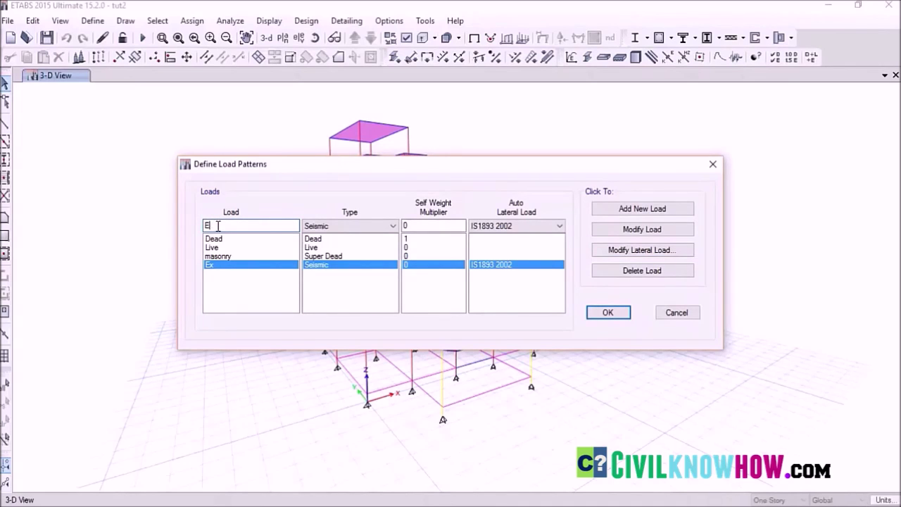
{"action": "type", "text": "y"}
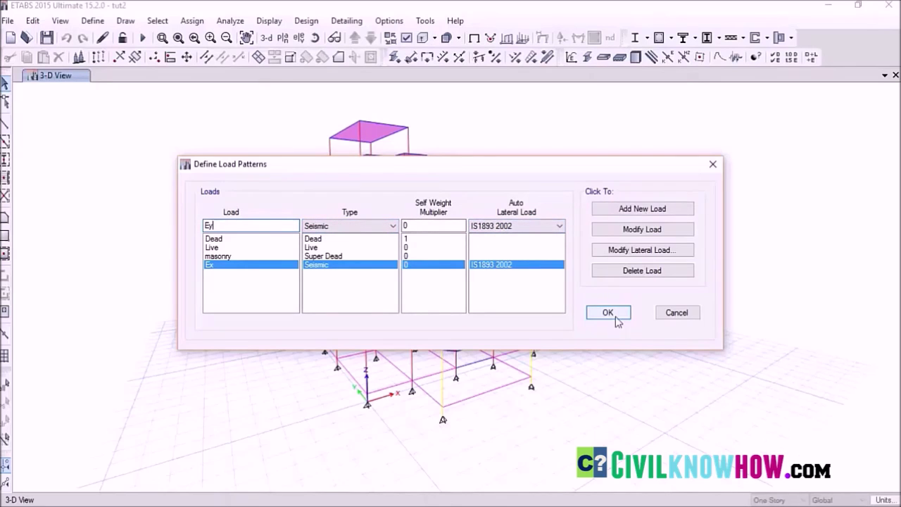
{"action": "left_click", "coordinate": [640, 211]}
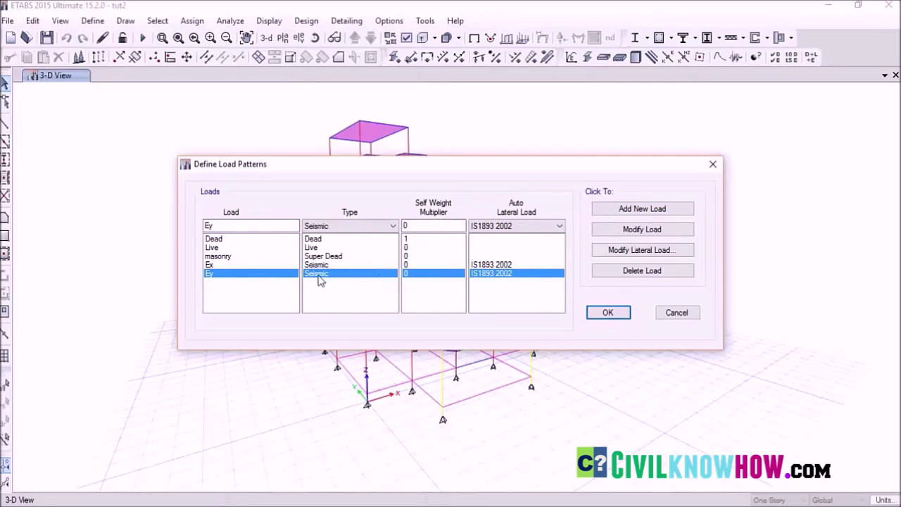
Step: Set the Ey pattern's lateral load directions to X Dir and Y Dir + Eccentricity, with all other directions cleared
{"action": "left_click", "coordinate": [642, 251]}
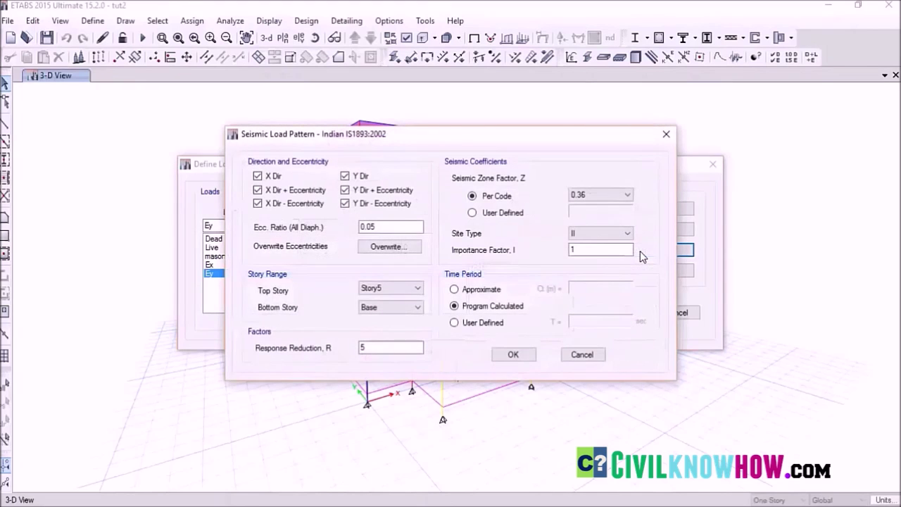
{"action": "left_click", "coordinate": [258, 176]}
{"action": "left_click", "coordinate": [257, 190]}
{"action": "left_click", "coordinate": [259, 203]}
{"action": "left_click", "coordinate": [344, 203]}
{"action": "left_click", "coordinate": [345, 175]}
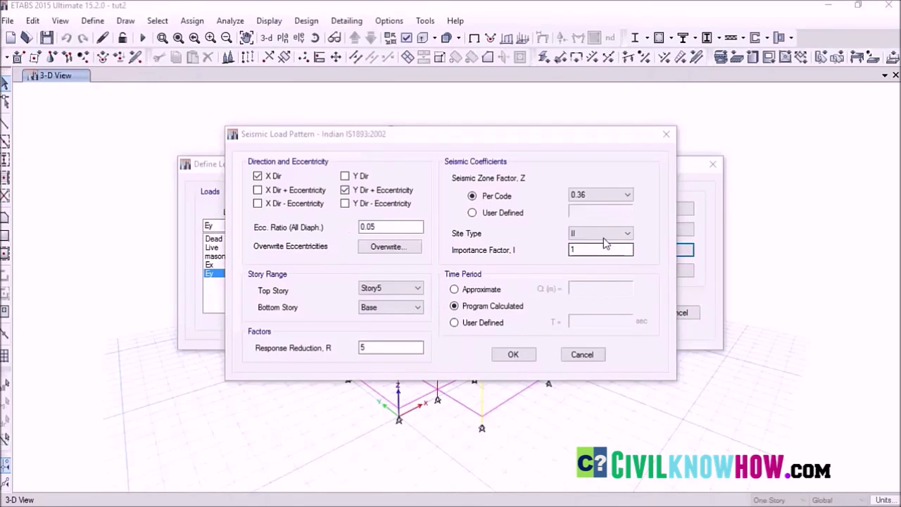
Step: Set the Ey pattern's site type to III and accept the load pattern definitions
{"action": "left_click", "coordinate": [628, 234]}
{"action": "left_click", "coordinate": [591, 265]}
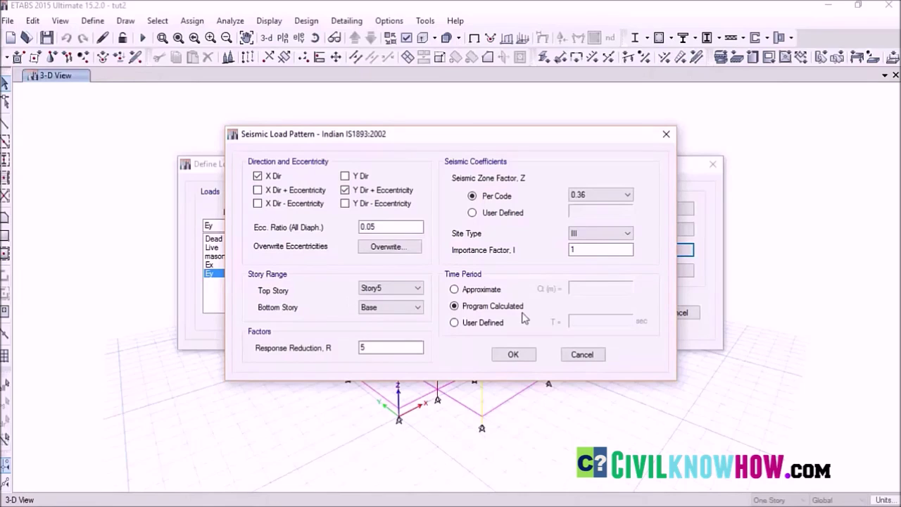
{"action": "left_click", "coordinate": [513, 355]}
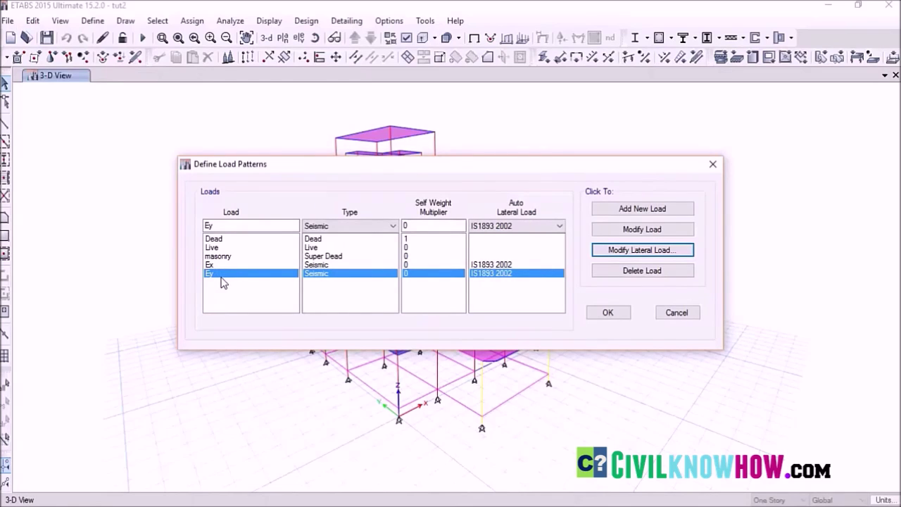
{"action": "left_click", "coordinate": [608, 314]}
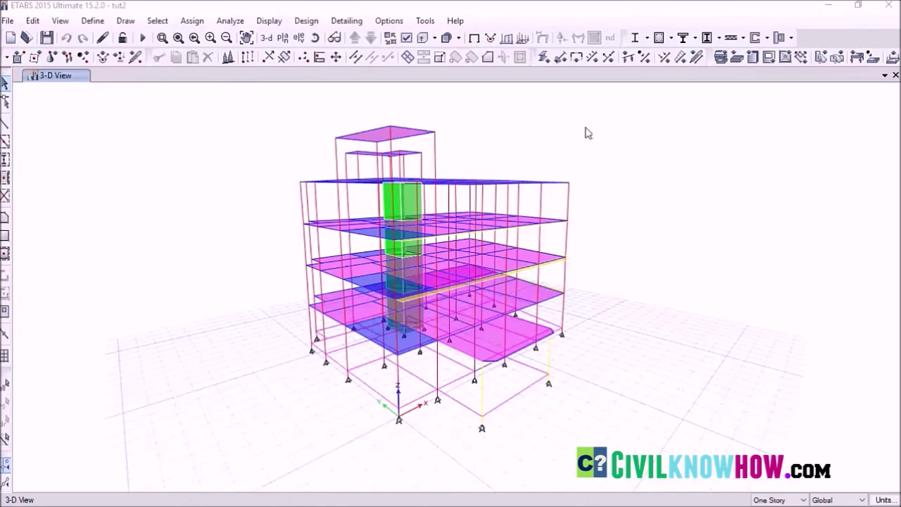
Step: Modify mass source MsSrc1 to use Specified Load Patterns instead of Element Self Mass and Additional Mass
{"action": "left_click", "coordinate": [93, 22]}
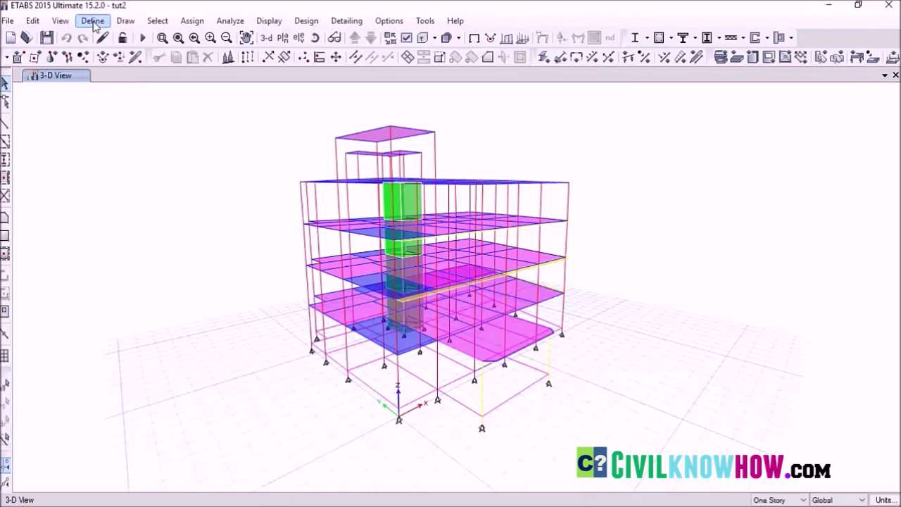
{"action": "left_click", "coordinate": [94, 22]}
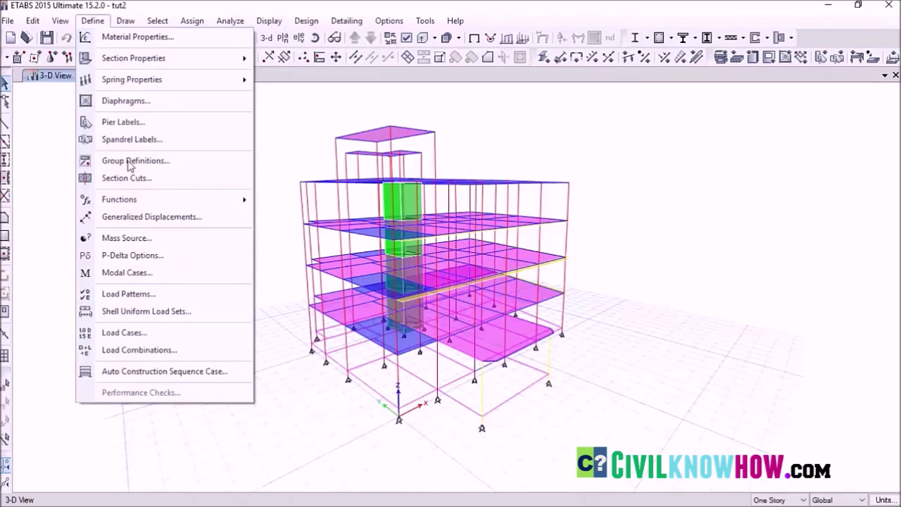
{"action": "left_click", "coordinate": [143, 239]}
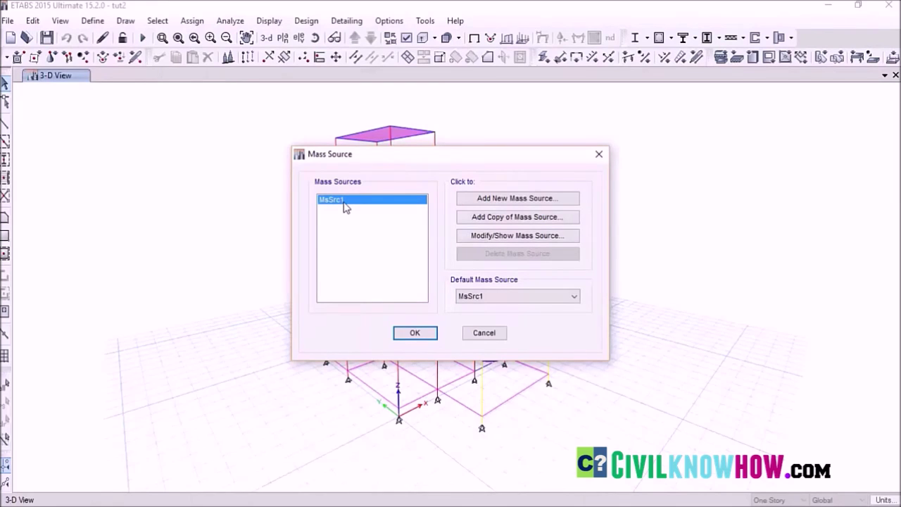
{"action": "left_click", "coordinate": [488, 241]}
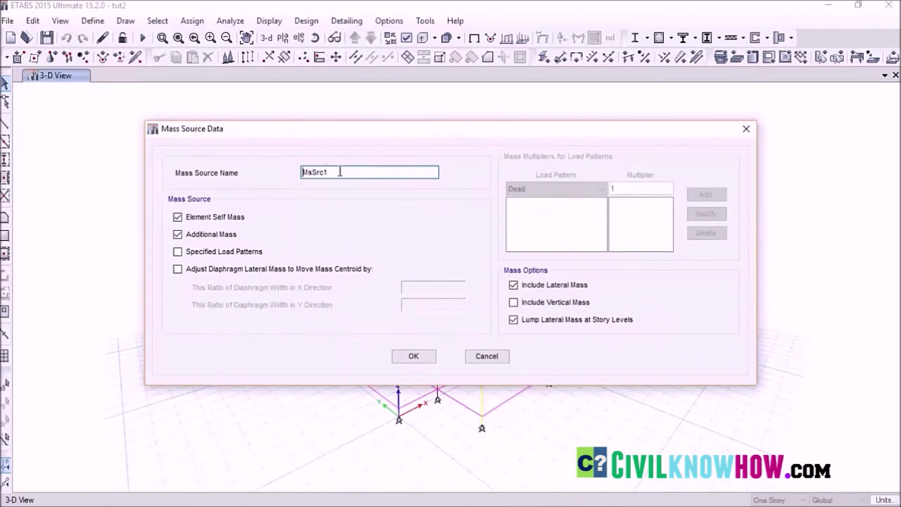
{"action": "left_click", "coordinate": [177, 218]}
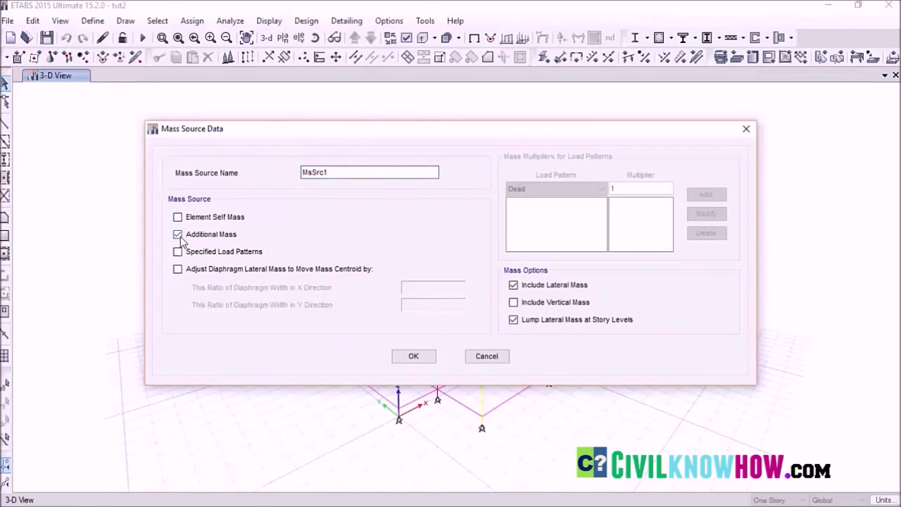
{"action": "left_click", "coordinate": [178, 235]}
{"action": "left_click", "coordinate": [178, 252]}
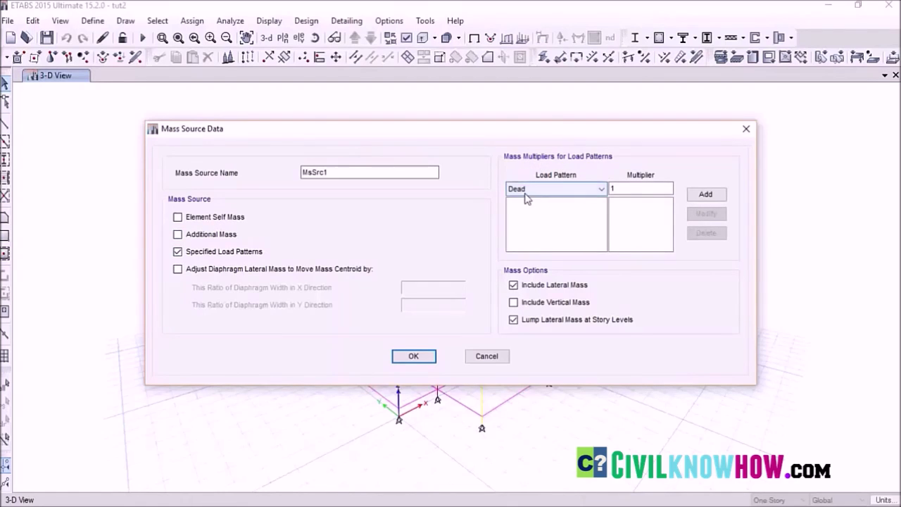
Step: Add the Dead and masonry load patterns to the mass source, each with a multiplier of 1
{"action": "left_click", "coordinate": [706, 194]}
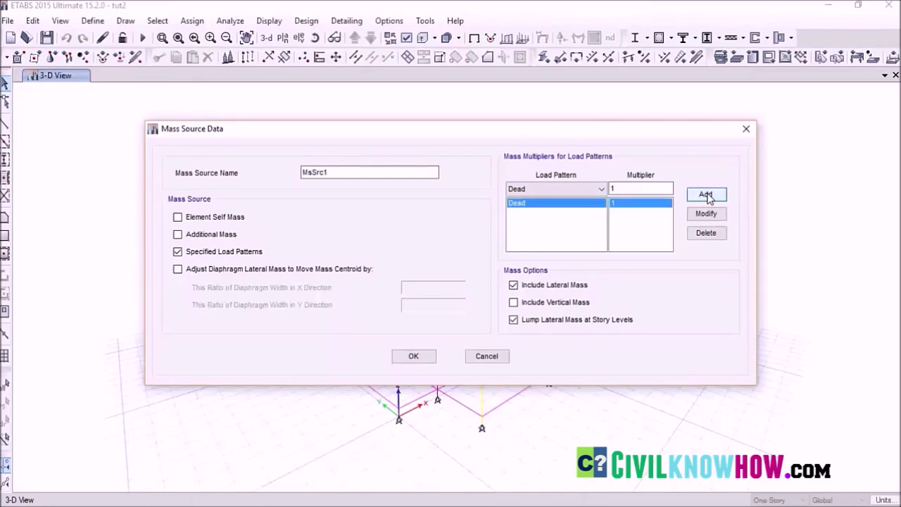
{"action": "left_click", "coordinate": [602, 189]}
{"action": "left_click", "coordinate": [528, 222]}
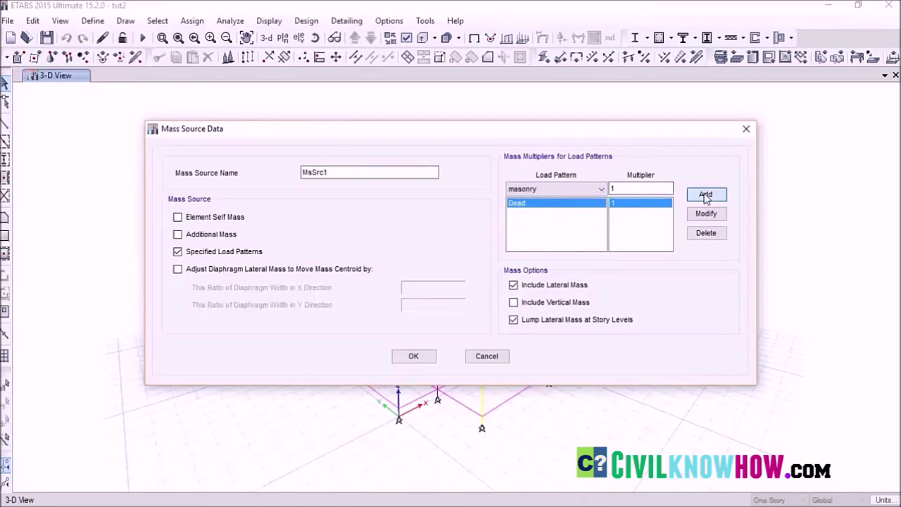
{"action": "left_click", "coordinate": [706, 195]}
Step: Add the Live load pattern to the mass source with a multiplier of 0.5 and accept the mass source definition
{"action": "left_click", "coordinate": [602, 190]}
{"action": "left_click", "coordinate": [557, 212]}
{"action": "key", "text": "Tab"}
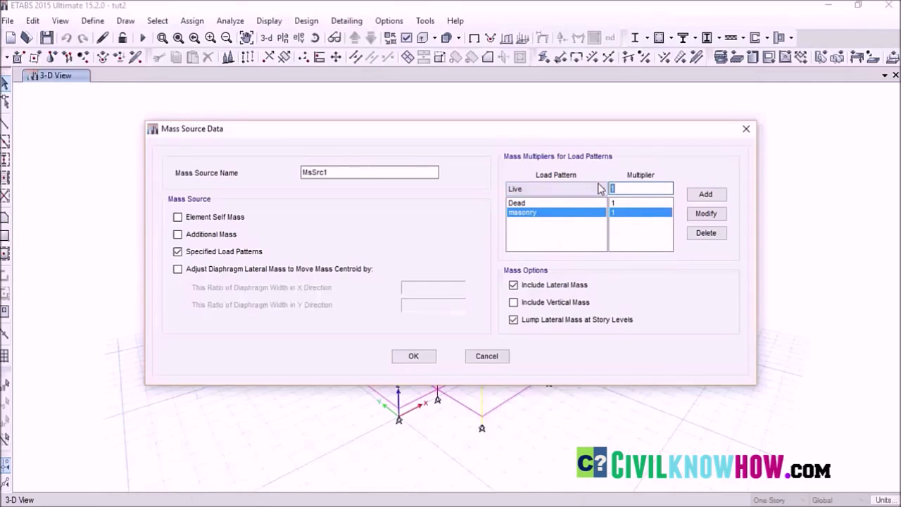
{"action": "type", "text": "0.5"}
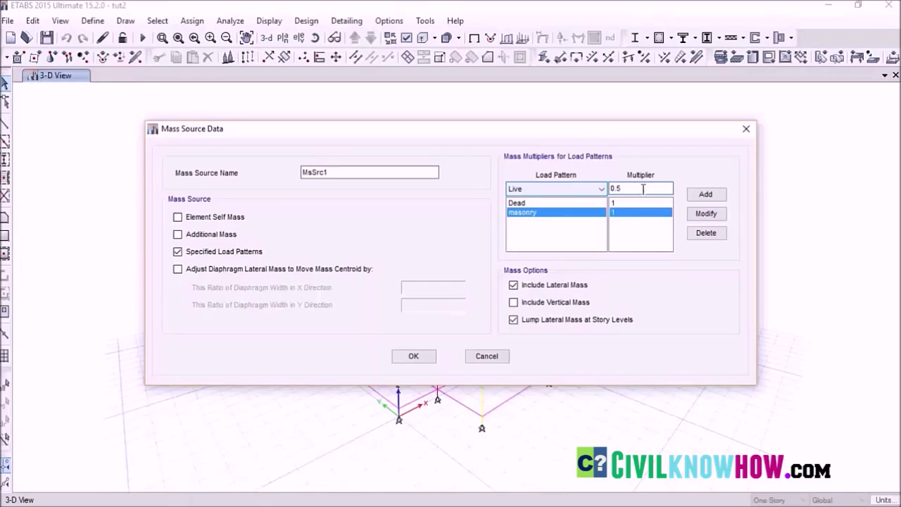
{"action": "left_click", "coordinate": [705, 194]}
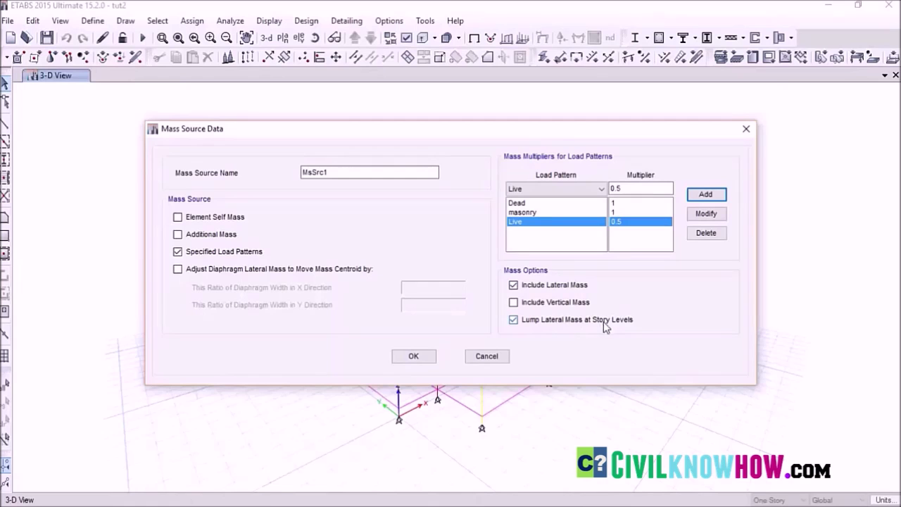
{"action": "left_click", "coordinate": [427, 359]}
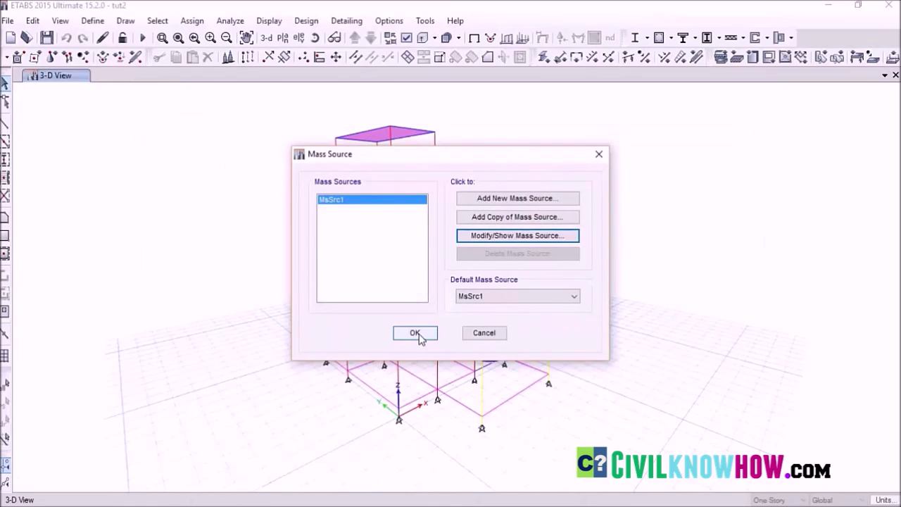
{"action": "left_click", "coordinate": [416, 334]}
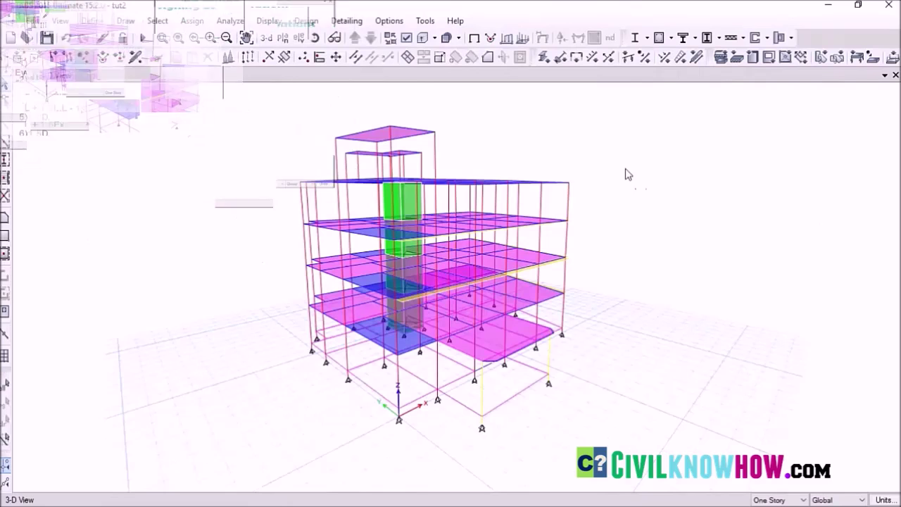
Step: Create a new linear-add load combination and set its Dead load scale factor to 1.5
{"action": "left_click", "coordinate": [92, 23]}
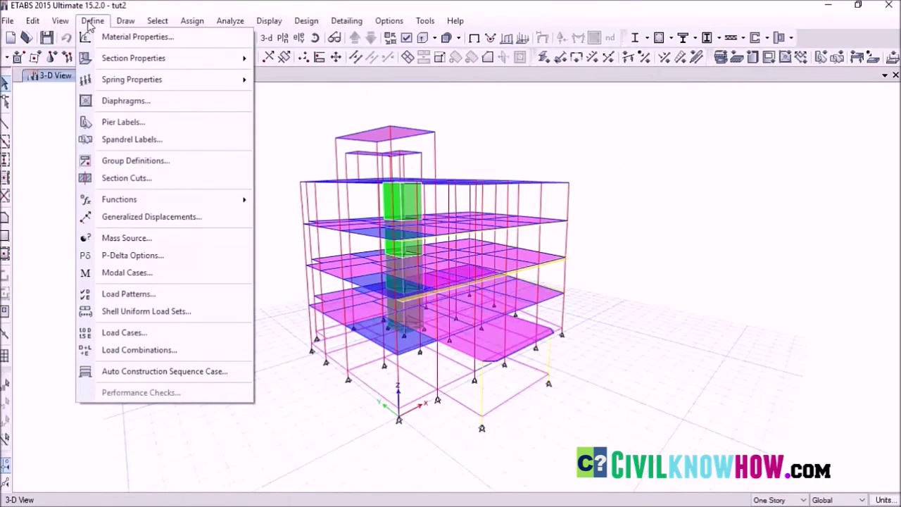
{"action": "left_click", "coordinate": [137, 349]}
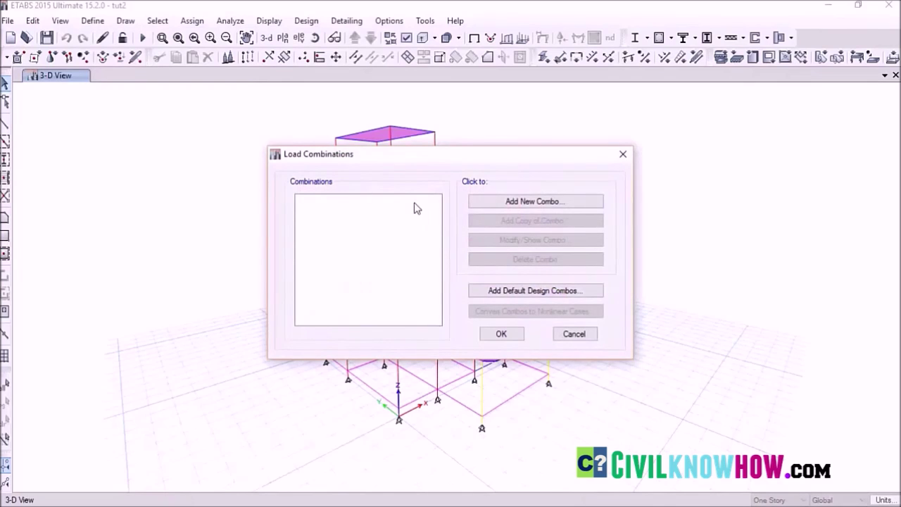
{"action": "left_click", "coordinate": [532, 202]}
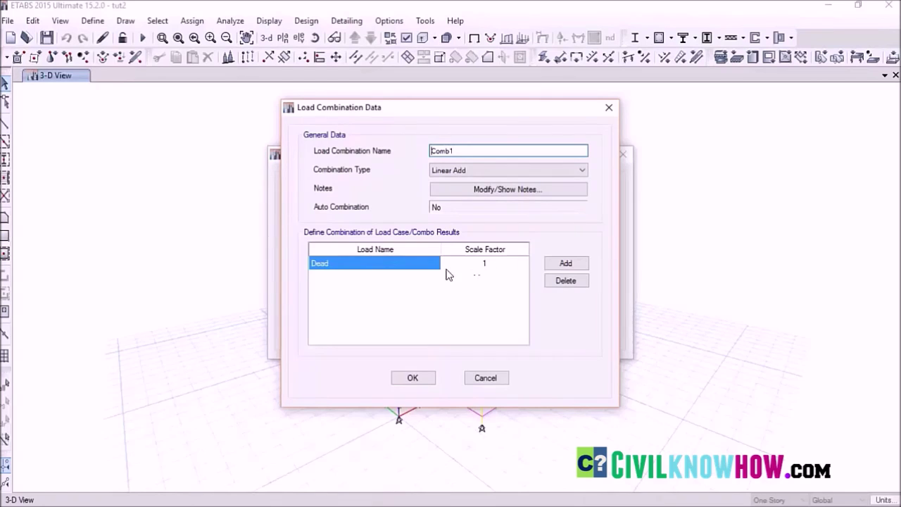
{"action": "left_click", "coordinate": [415, 266]}
{"action": "left_click", "coordinate": [434, 263]}
{"action": "left_click", "coordinate": [487, 265]}
{"action": "left_click", "coordinate": [489, 266]}
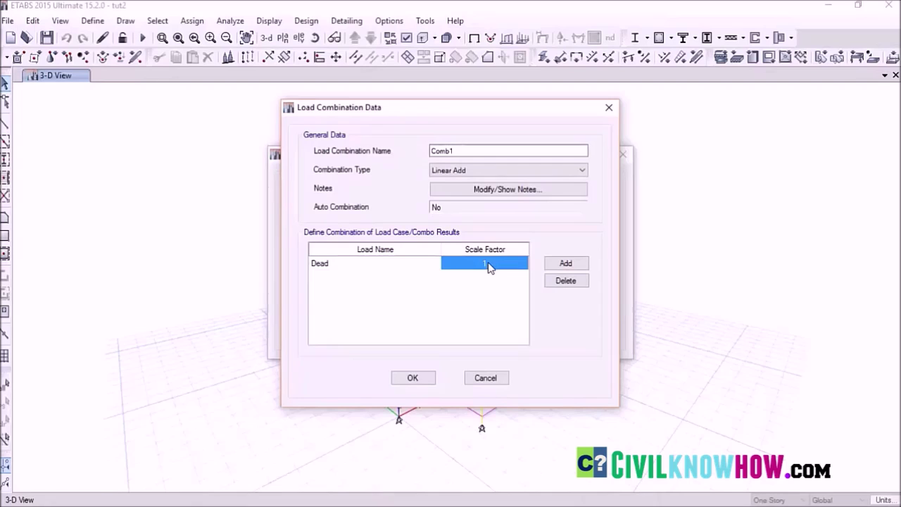
{"action": "type", "text": "1.5"}
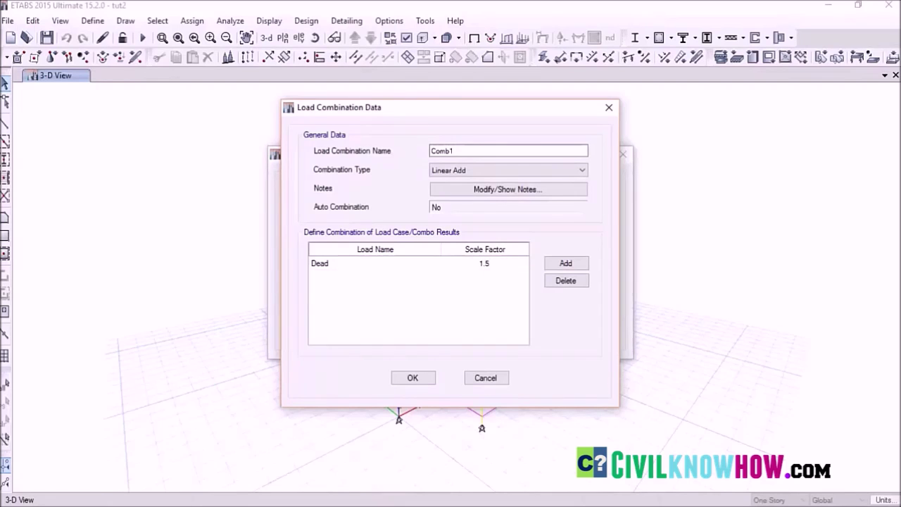
Step: Add the masonry load to the first combination with a scale factor of 1.5
{"action": "left_click", "coordinate": [566, 264]}
{"action": "left_click", "coordinate": [434, 278]}
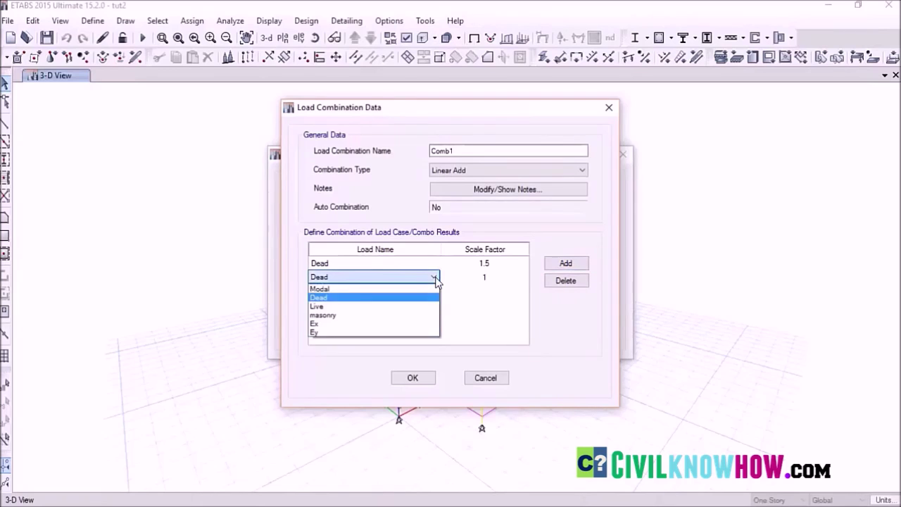
{"action": "left_click", "coordinate": [367, 315]}
{"action": "left_click", "coordinate": [498, 278]}
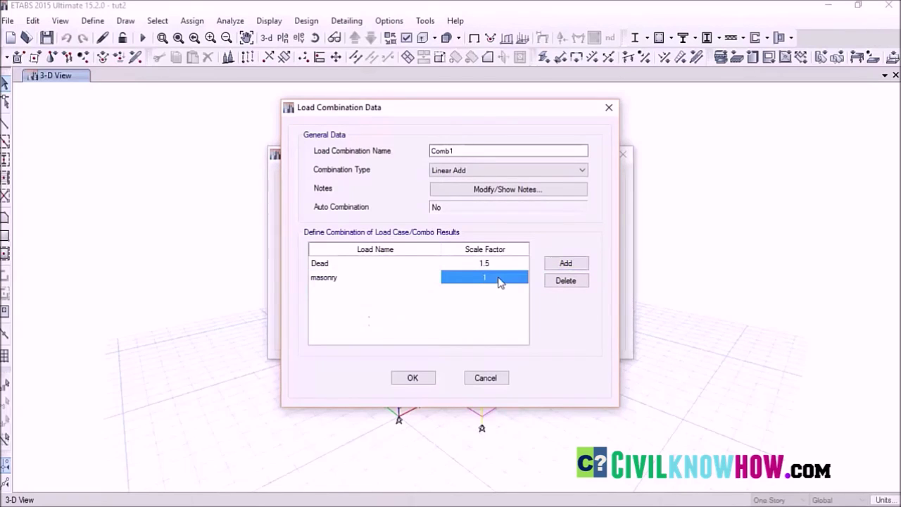
{"action": "type", "text": "1"}
Step: Add the Live load to the first combination with a scale factor of 1.5
{"action": "left_click", "coordinate": [570, 263]}
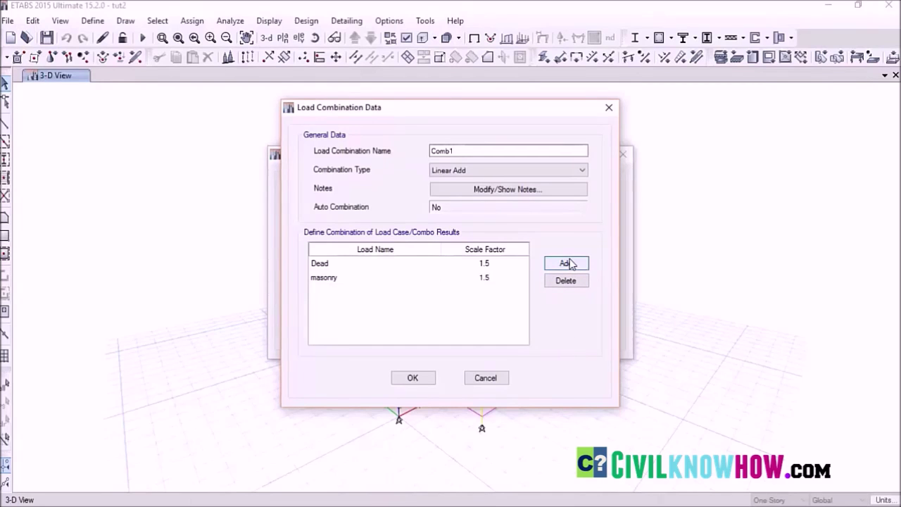
{"action": "left_click", "coordinate": [432, 291]}
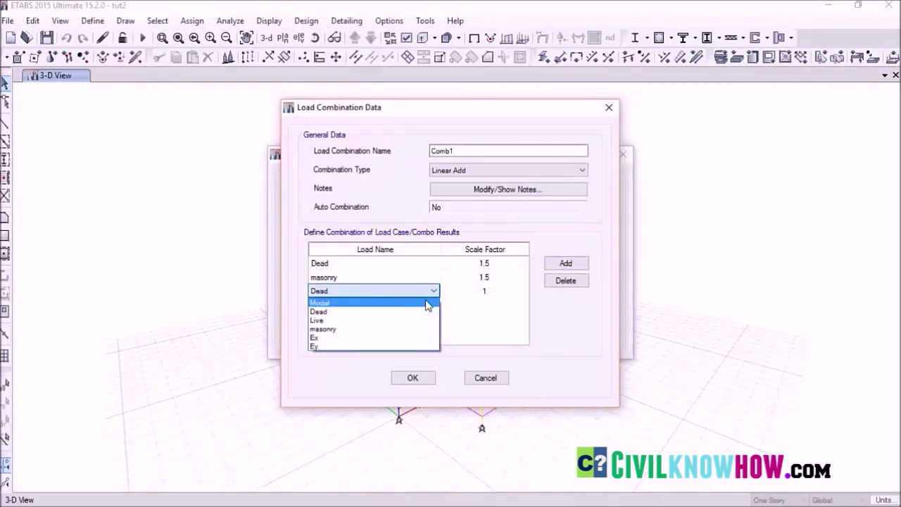
{"action": "left_click", "coordinate": [352, 321]}
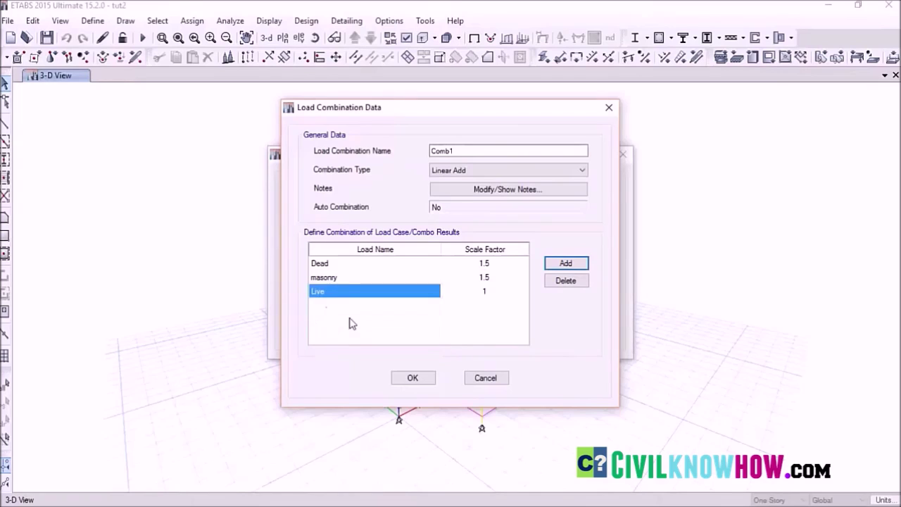
{"action": "left_click", "coordinate": [484, 294]}
{"action": "type", "text": "1.5"}
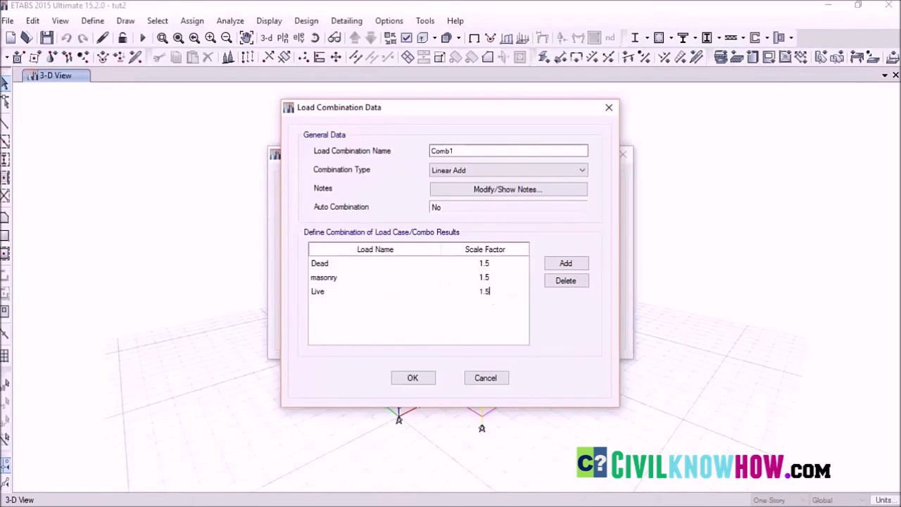
{"action": "left_click", "coordinate": [566, 265]}
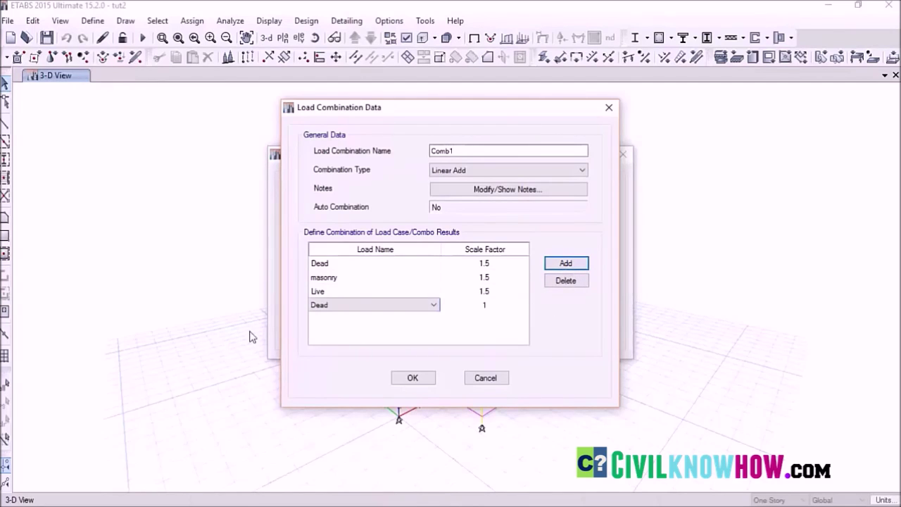
{"action": "left_click", "coordinate": [432, 305]}
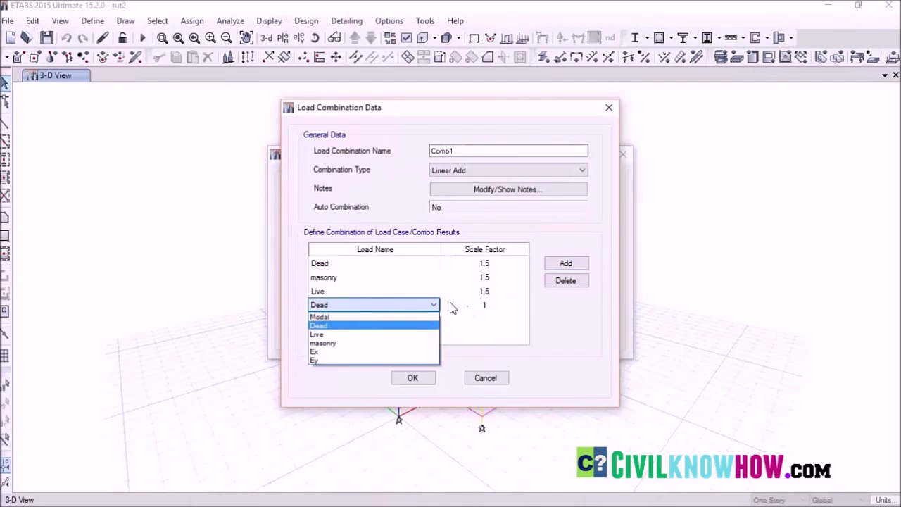
{"action": "left_click", "coordinate": [476, 318]}
{"action": "left_click", "coordinate": [457, 303]}
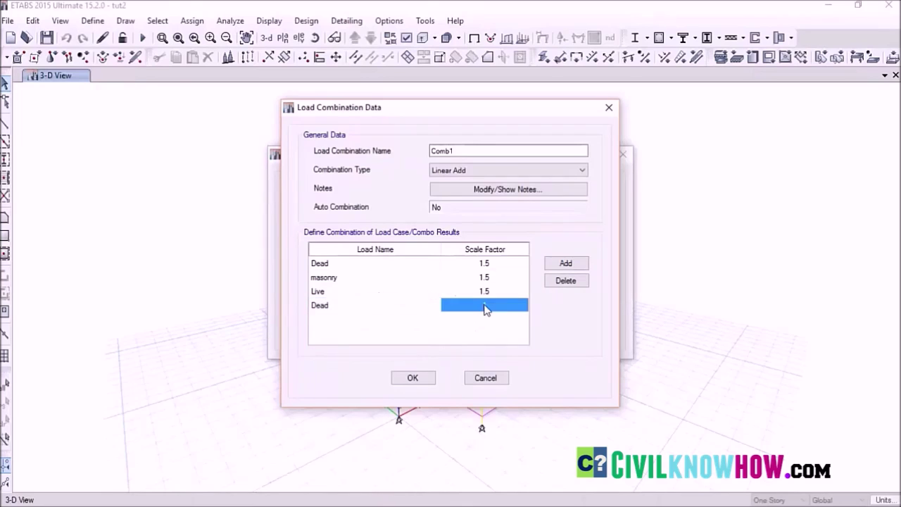
{"action": "left_click", "coordinate": [574, 285]}
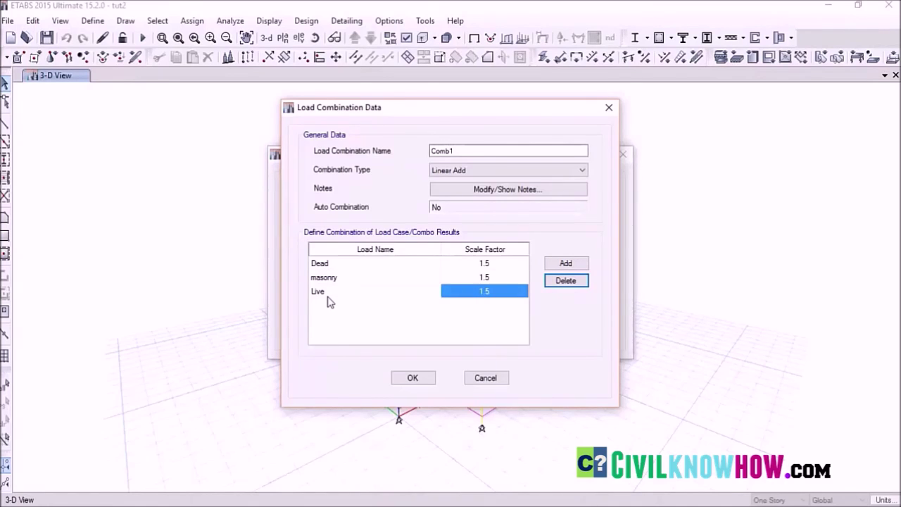
Step: Accept the first load combination and start a second one with the Dead load at a scale factor of 1.2
{"action": "left_click", "coordinate": [412, 378]}
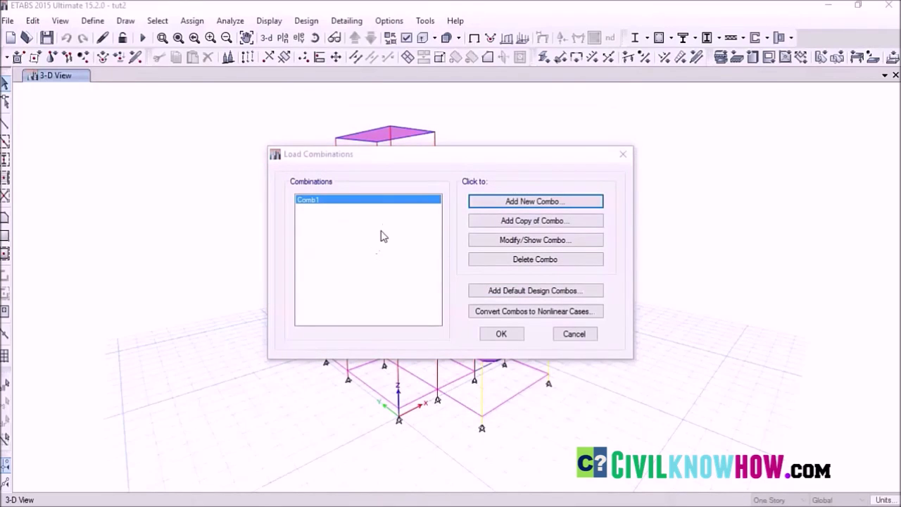
{"action": "left_click", "coordinate": [540, 202]}
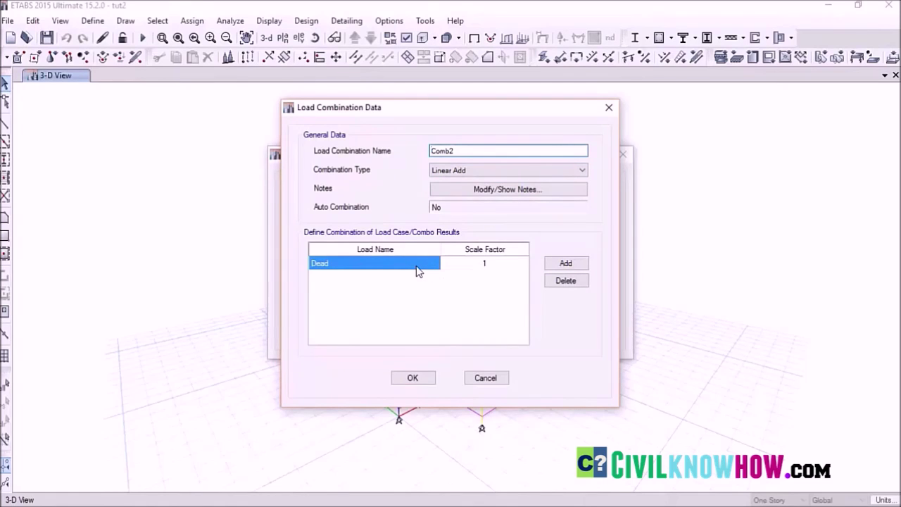
{"action": "left_click", "coordinate": [484, 267]}
{"action": "left_click", "coordinate": [485, 267]}
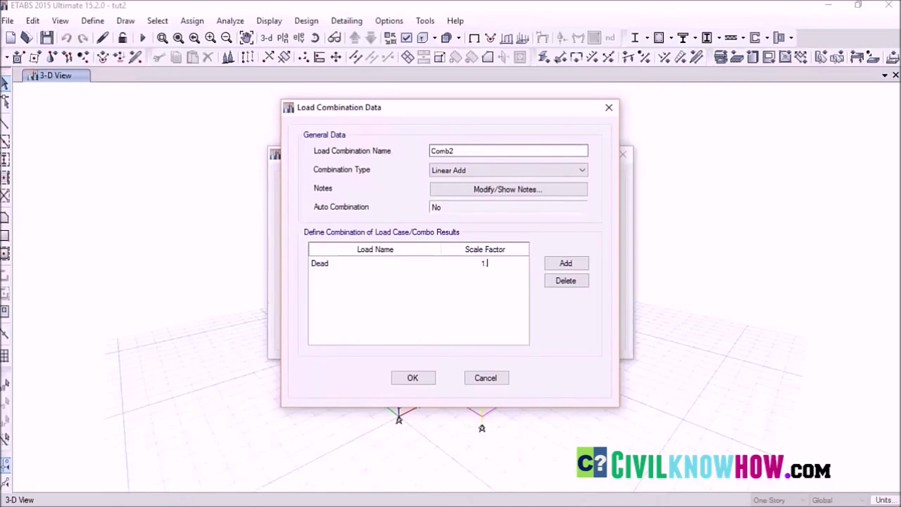
{"action": "type", "text": ".2"}
Step: Add the masonry load to the second combination with a scale factor of 1.2
{"action": "left_click", "coordinate": [565, 264]}
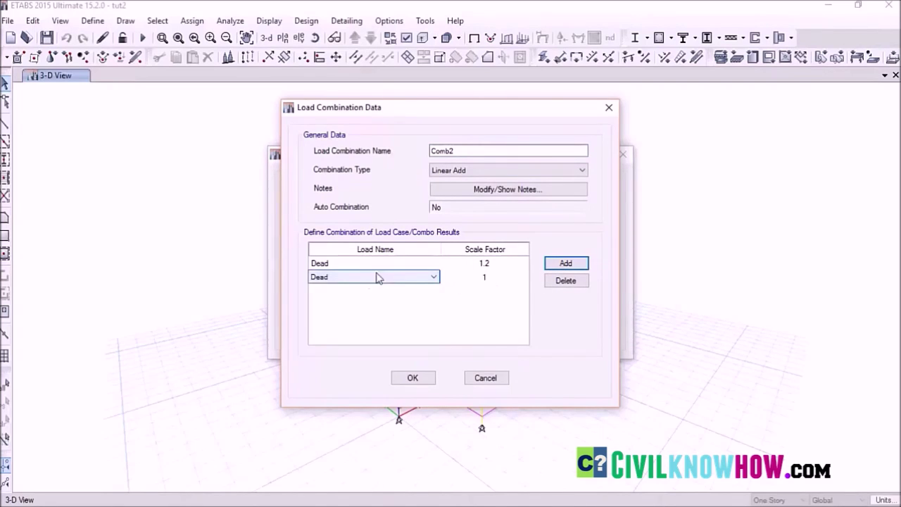
{"action": "left_click", "coordinate": [434, 277]}
{"action": "left_click", "coordinate": [376, 325]}
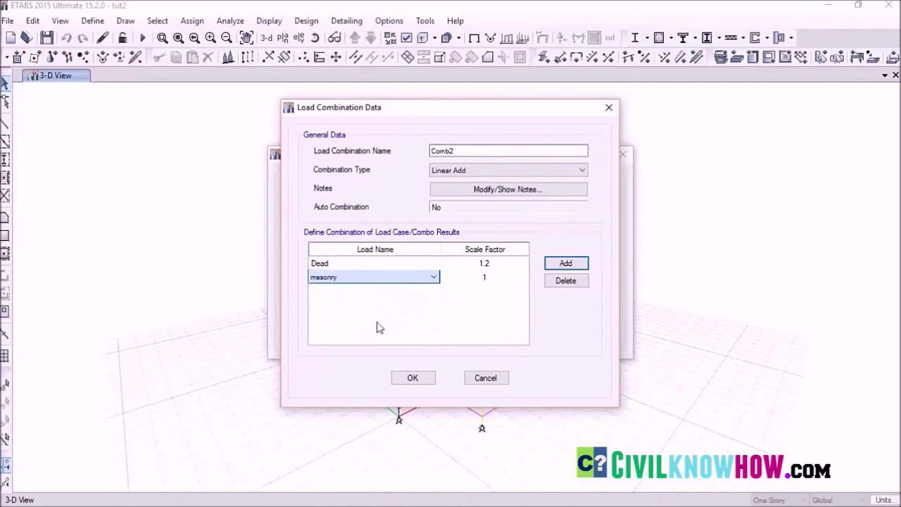
{"action": "left_click", "coordinate": [482, 280]}
{"action": "left_click", "coordinate": [482, 279]}
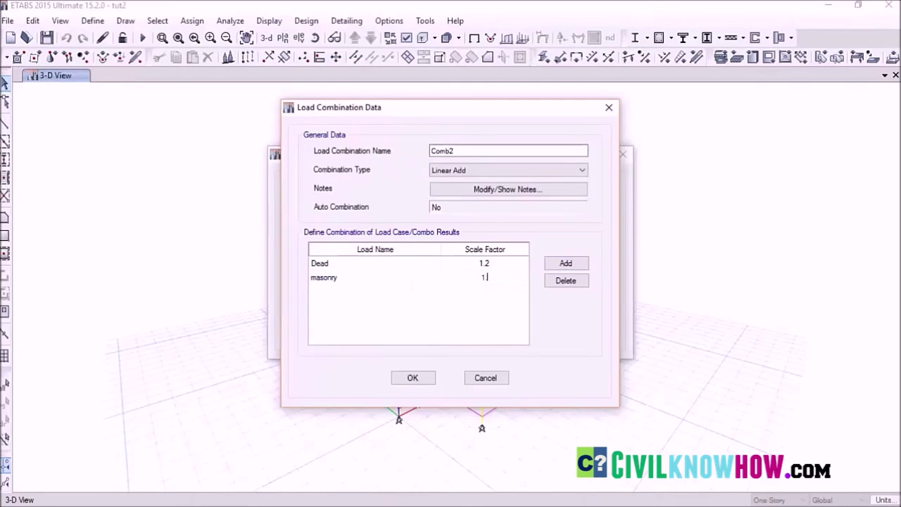
{"action": "type", "text": ".2"}
Step: Add the Live load to the second combination with a scale factor of 1.2
{"action": "left_click", "coordinate": [574, 265]}
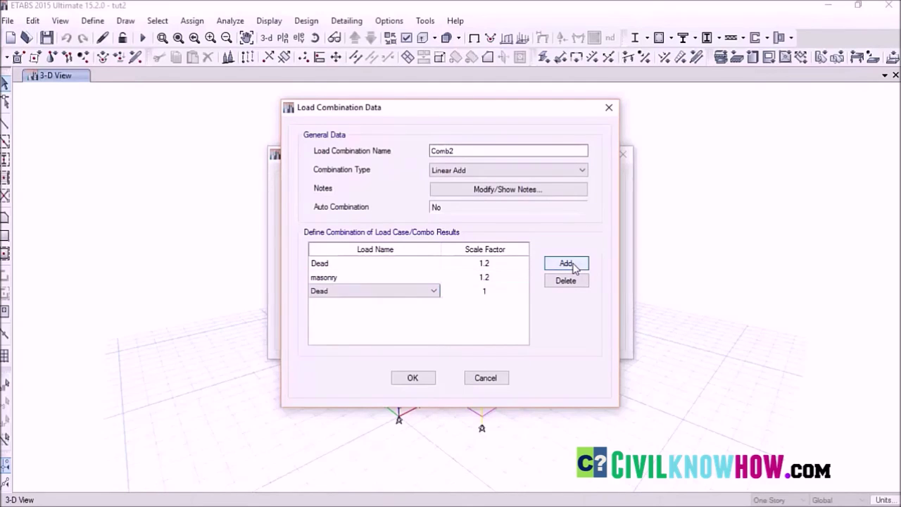
{"action": "left_click", "coordinate": [434, 291]}
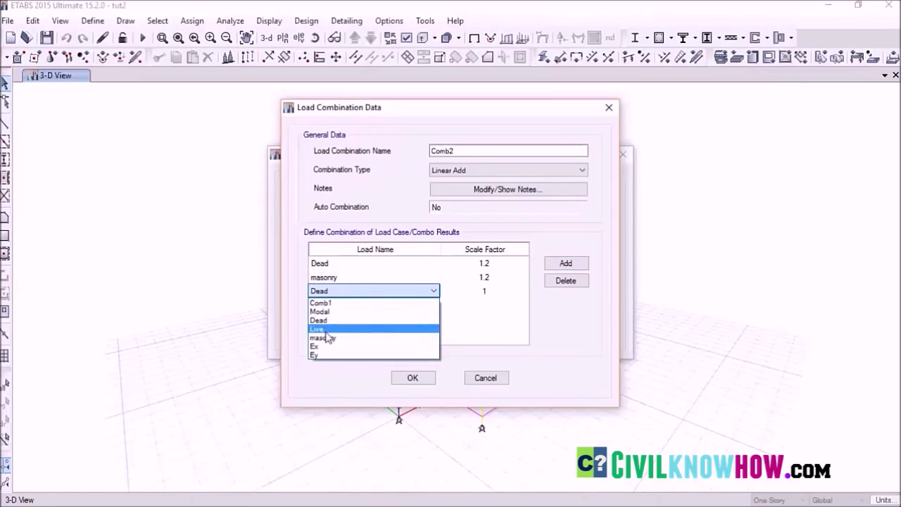
{"action": "left_click", "coordinate": [423, 323]}
{"action": "left_click", "coordinate": [502, 291]}
{"action": "left_click", "coordinate": [502, 290]}
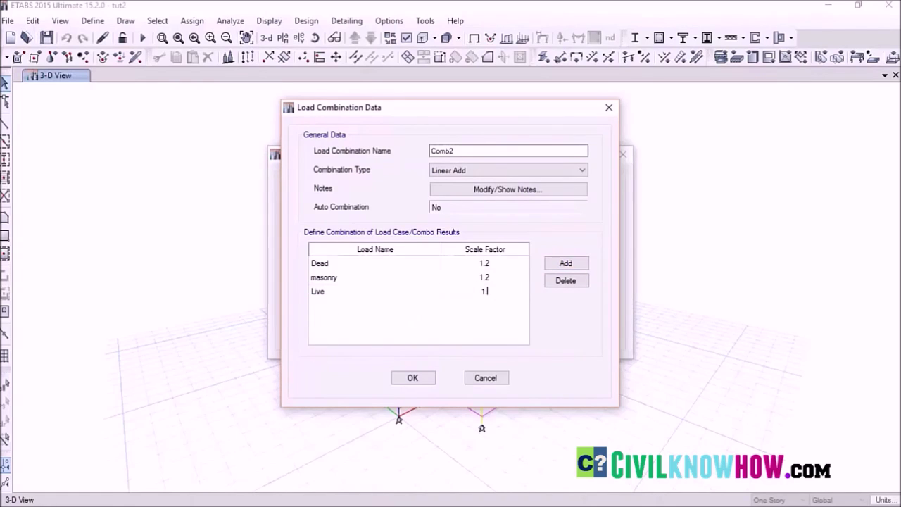
Step: Add the seismic load Ex as the fourth load of the second combination
{"action": "left_click", "coordinate": [567, 266]}
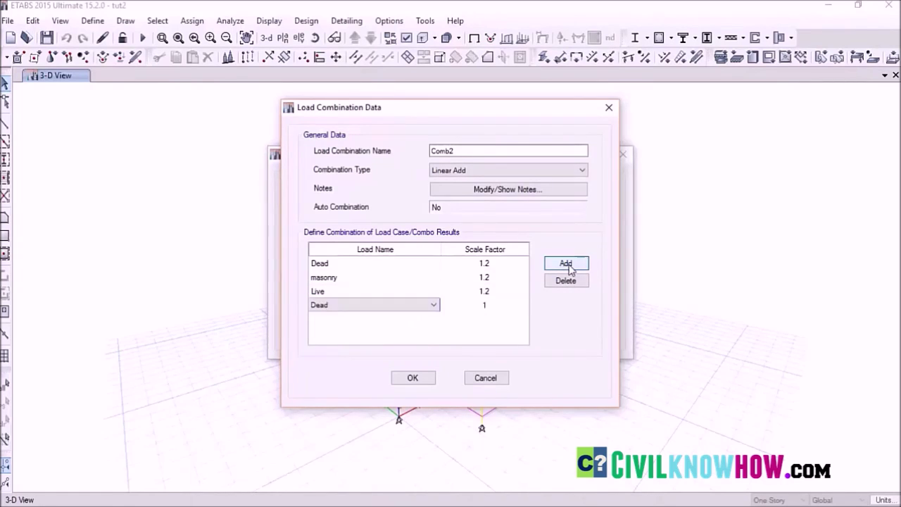
{"action": "left_click", "coordinate": [434, 305]}
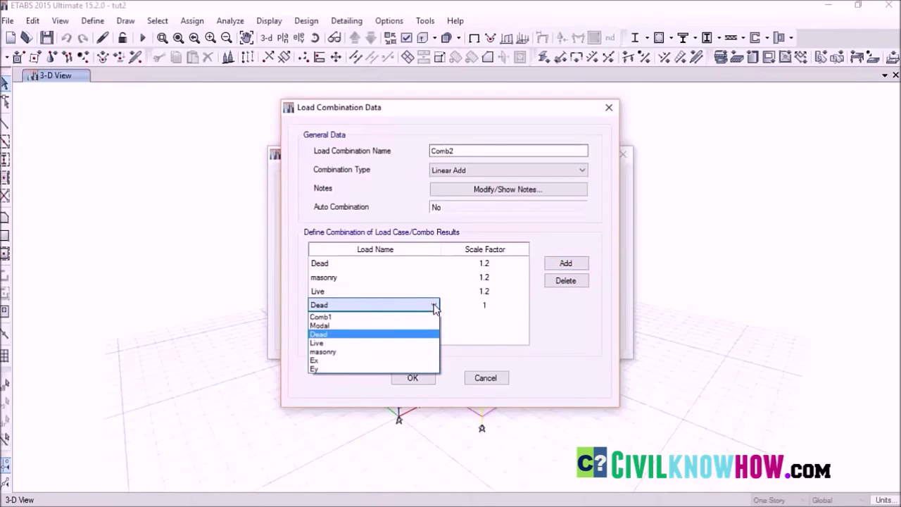
{"action": "left_click", "coordinate": [343, 360]}
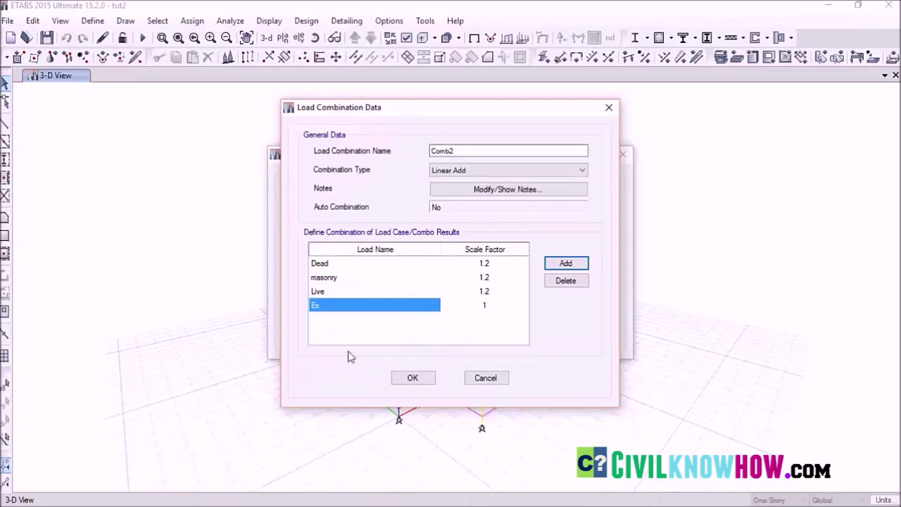
Step: Change the fourth load of the second combination to Ey with a scale factor of -1.2
{"action": "left_click", "coordinate": [437, 312]}
{"action": "left_click", "coordinate": [434, 306]}
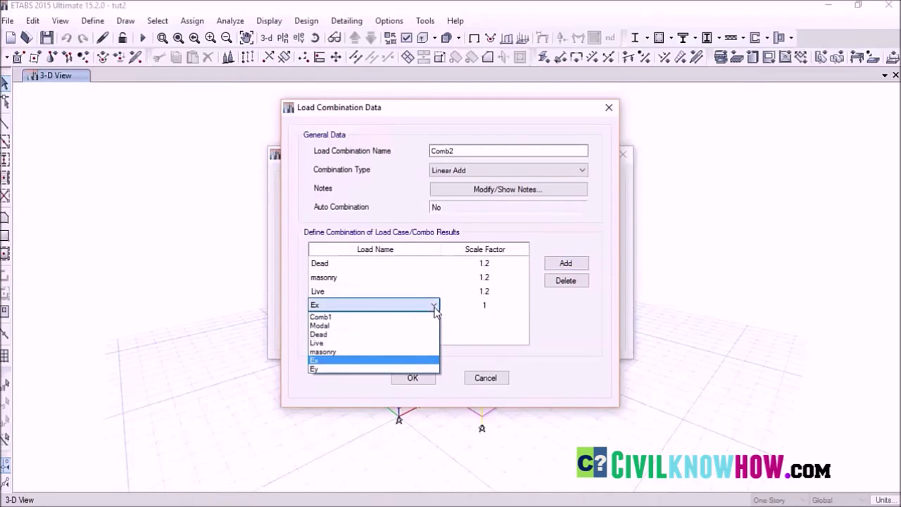
{"action": "left_click", "coordinate": [342, 371]}
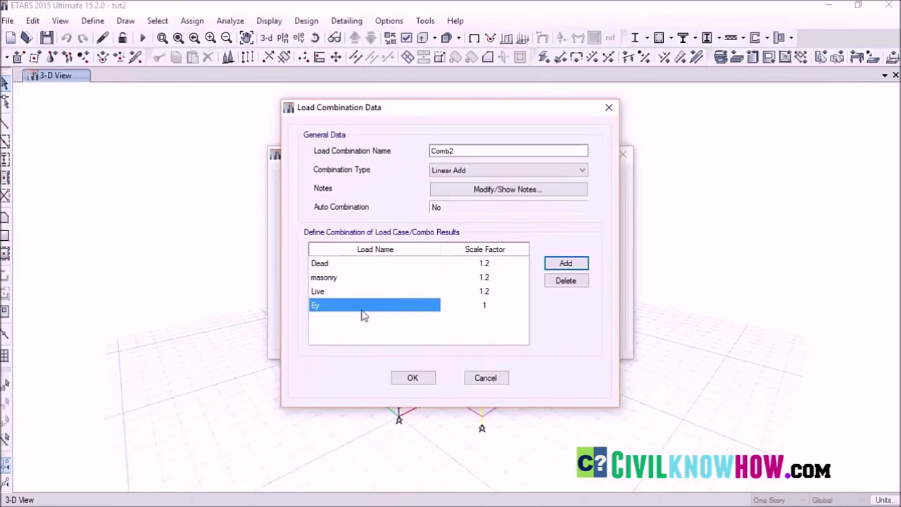
{"action": "left_click", "coordinate": [484, 308]}
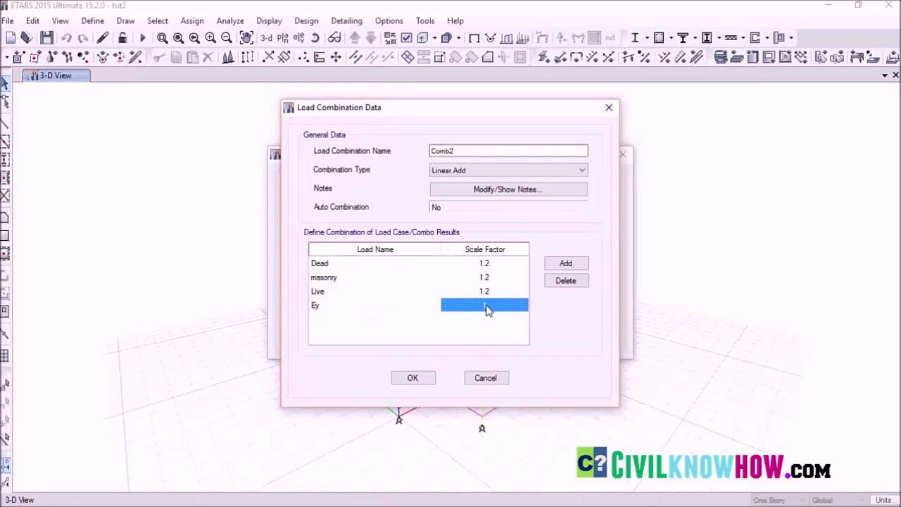
{"action": "left_click", "coordinate": [485, 306]}
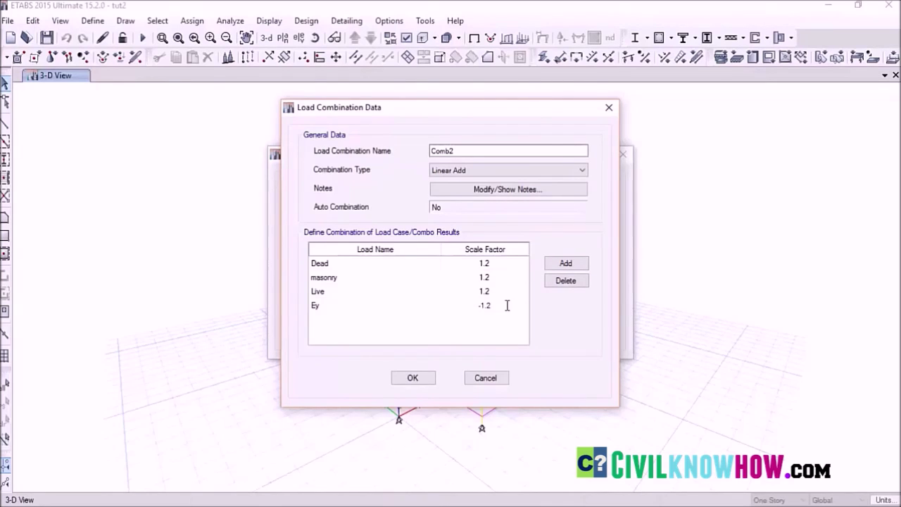
Step: Switch the second combination's seismic load back to Ex and set its scale factor to 1.2
{"action": "left_click", "coordinate": [315, 307]}
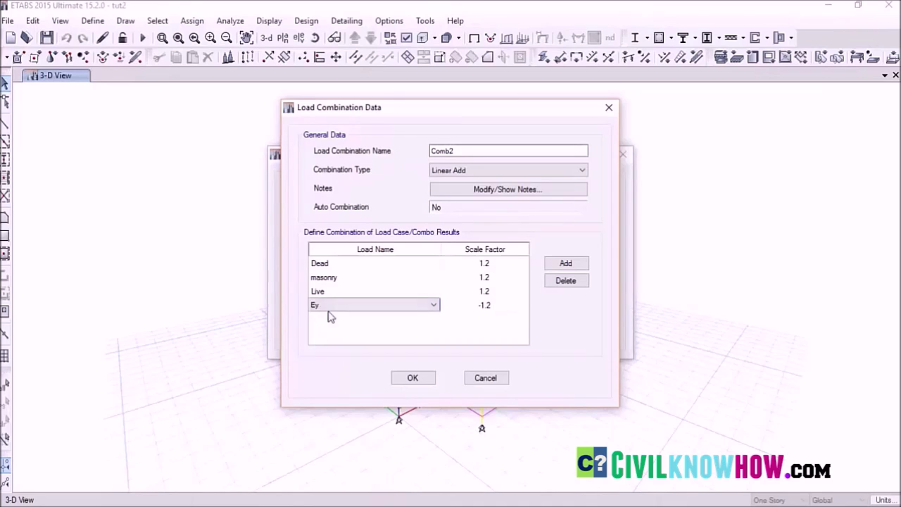
{"action": "left_click", "coordinate": [433, 305]}
{"action": "left_click", "coordinate": [341, 359]}
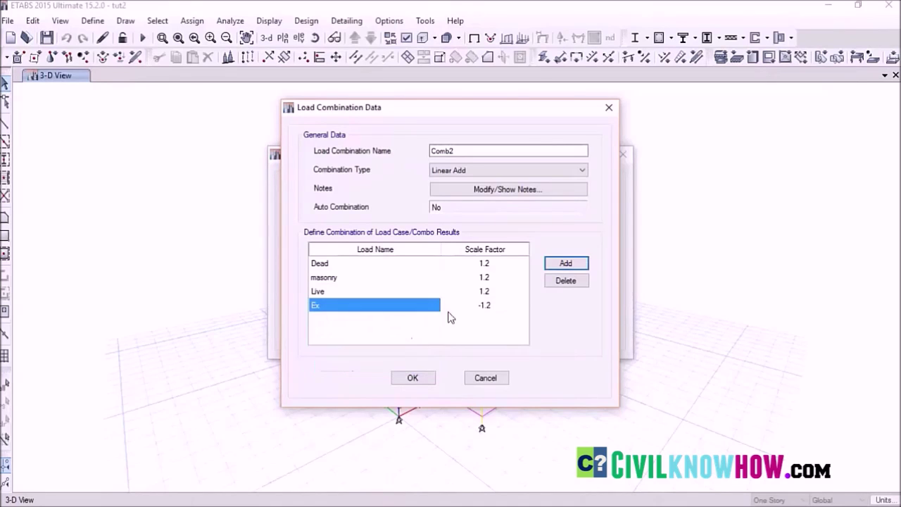
{"action": "left_click", "coordinate": [484, 305]}
{"action": "left_click", "coordinate": [484, 304]}
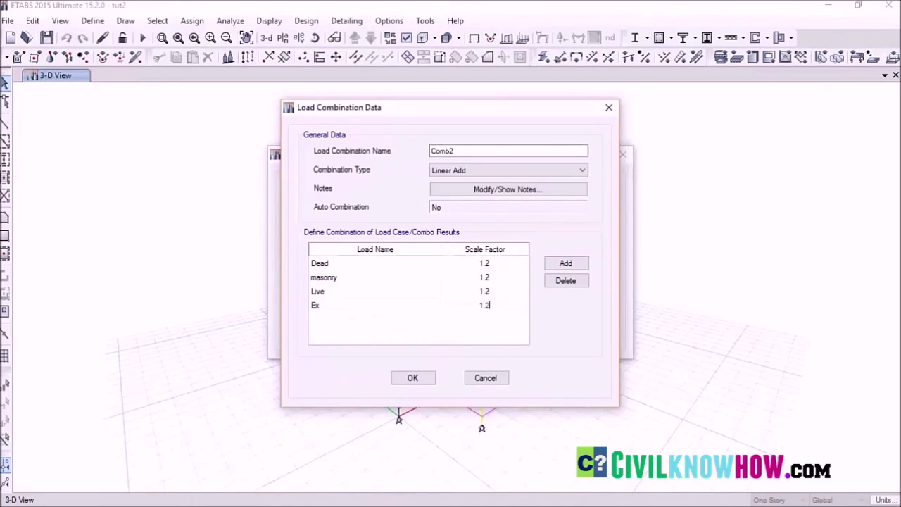
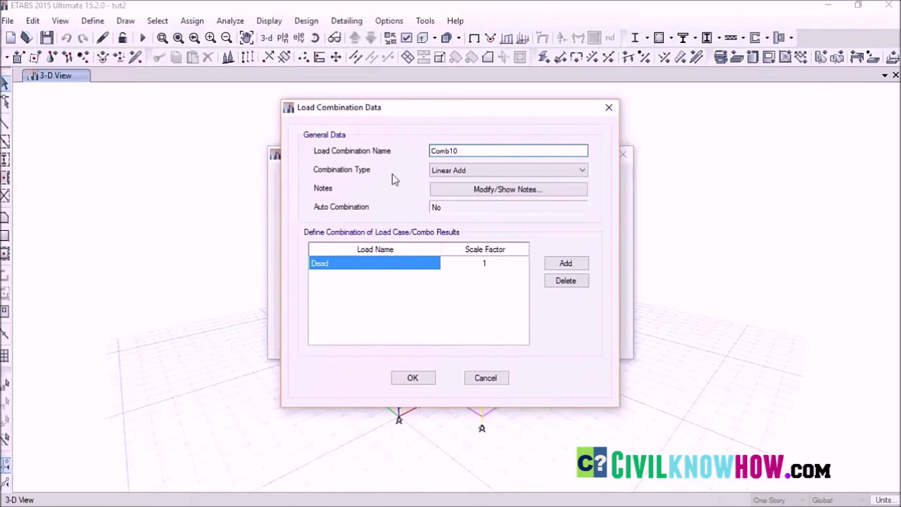
Step: Set the combination type of Comb10 to Envelope and replace its Dead load with Comb1
{"action": "left_click", "coordinate": [582, 171]}
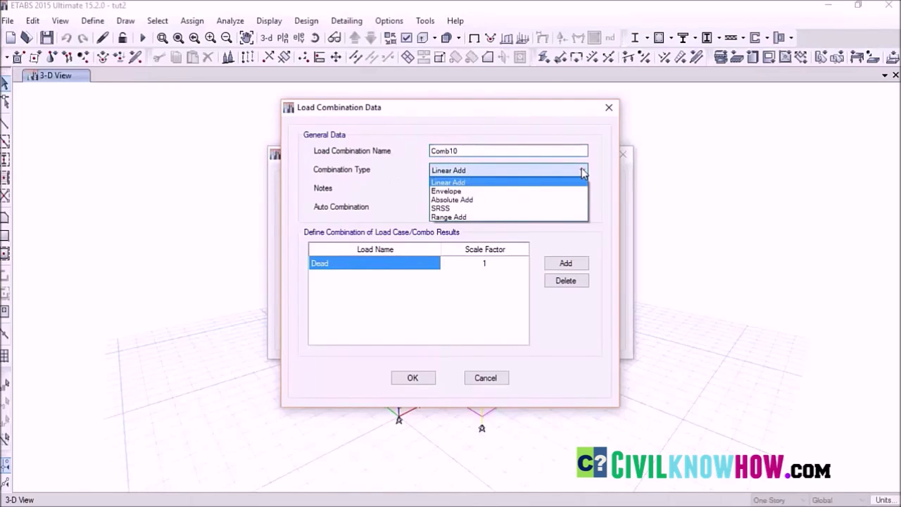
{"action": "left_click", "coordinate": [458, 192]}
{"action": "left_click", "coordinate": [322, 262]}
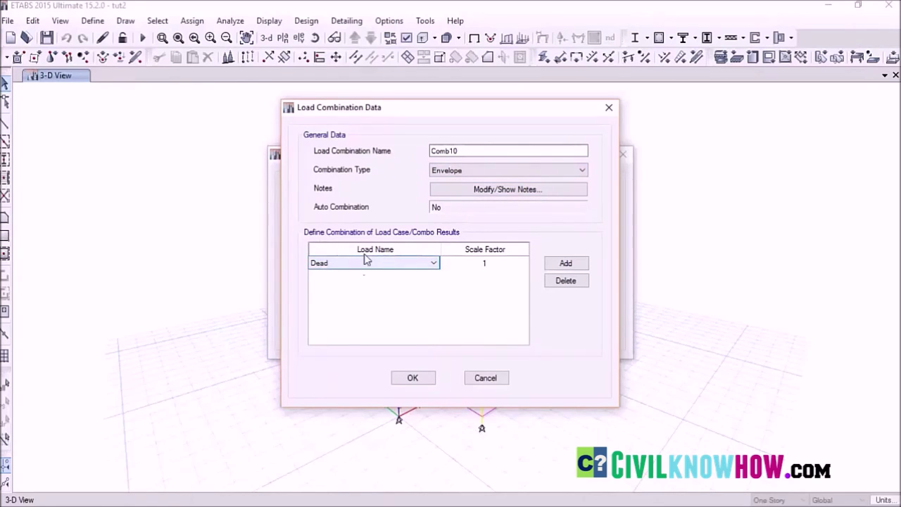
{"action": "left_click", "coordinate": [433, 264]}
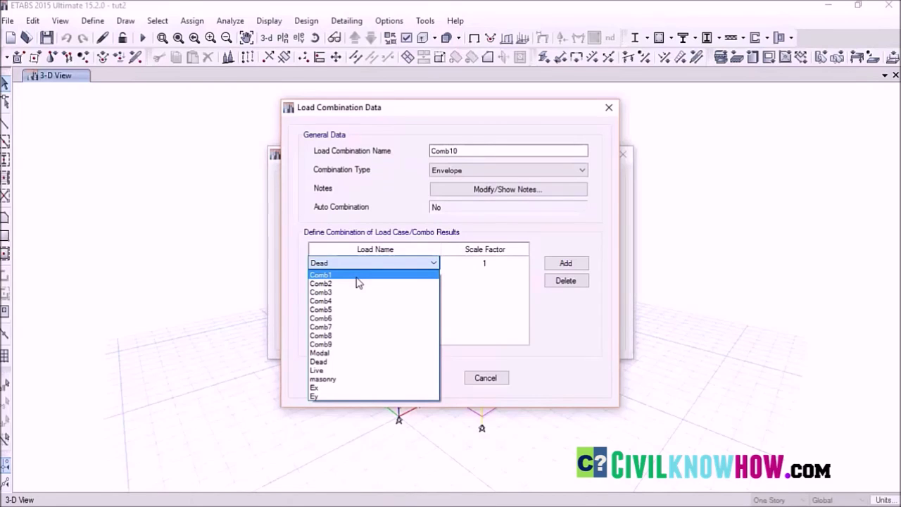
{"action": "left_click", "coordinate": [357, 276]}
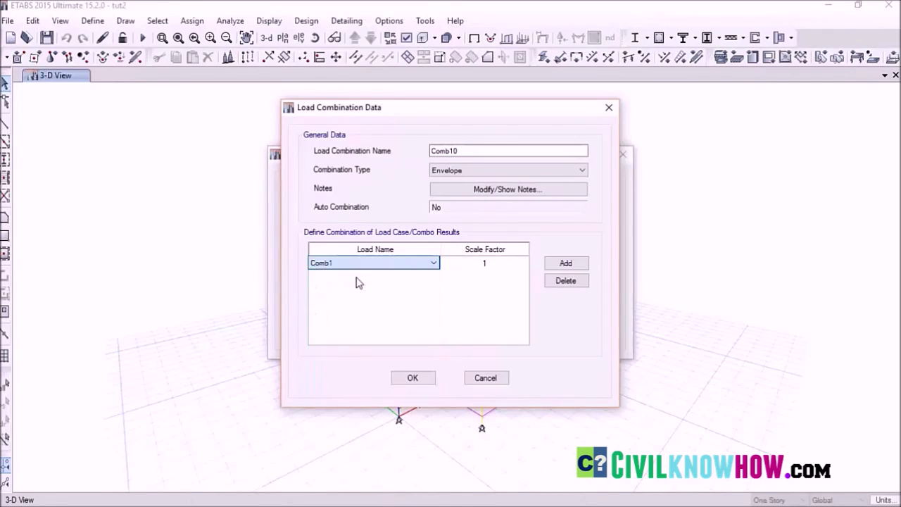
Step: Add Comb2 and Comb3 to the envelope combination Comb10
{"action": "left_click", "coordinate": [568, 262]}
{"action": "left_click", "coordinate": [430, 277]}
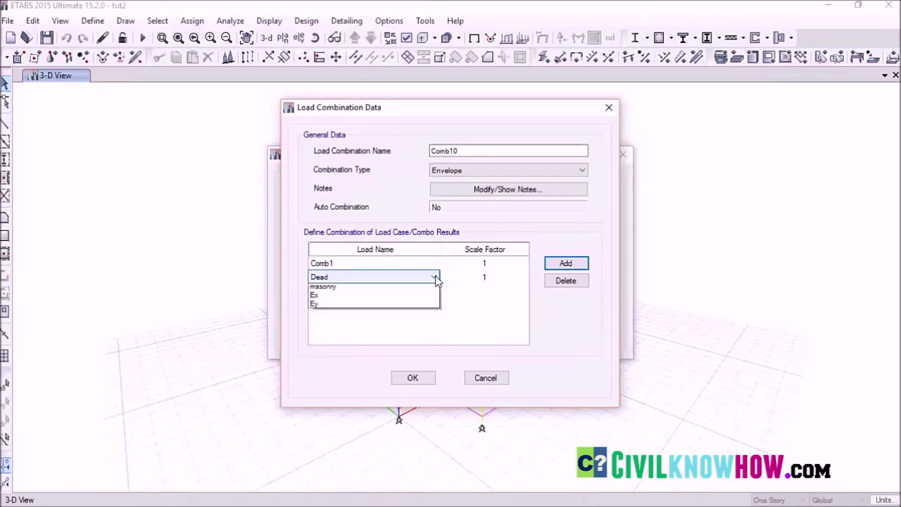
{"action": "left_click", "coordinate": [357, 300]}
{"action": "left_click", "coordinate": [567, 263]}
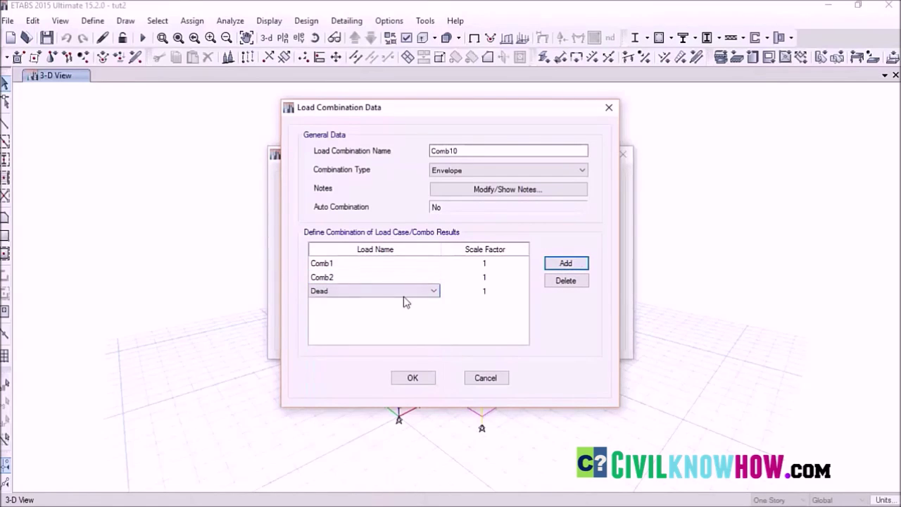
{"action": "left_click", "coordinate": [440, 290]}
{"action": "left_click", "coordinate": [434, 290]}
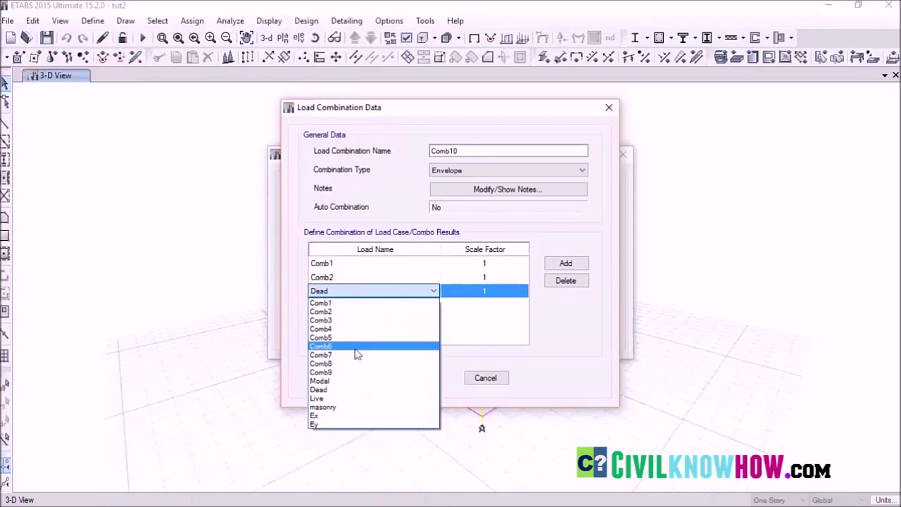
{"action": "left_click", "coordinate": [346, 320]}
Step: Add Comb4 and Comb5 to the envelope combination Comb10
{"action": "left_click", "coordinate": [565, 264]}
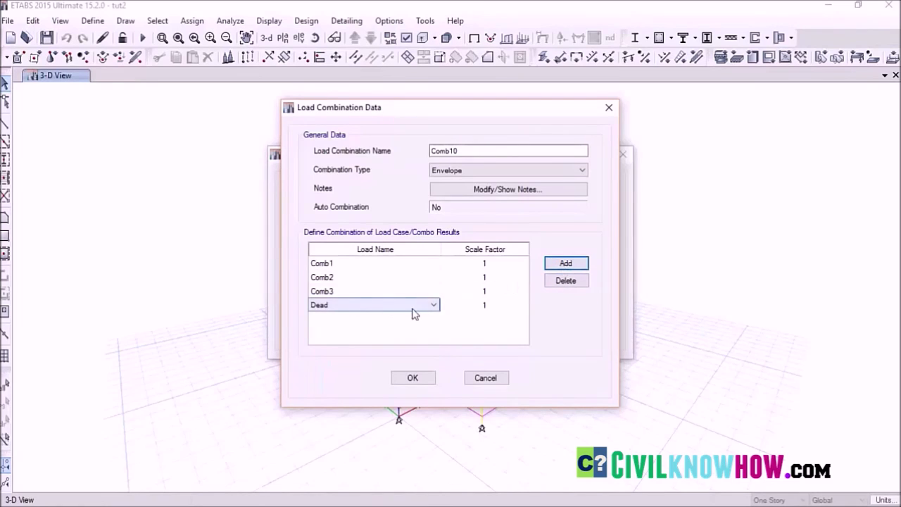
{"action": "left_click", "coordinate": [432, 304]}
{"action": "left_click", "coordinate": [433, 304]}
{"action": "left_click", "coordinate": [344, 345]}
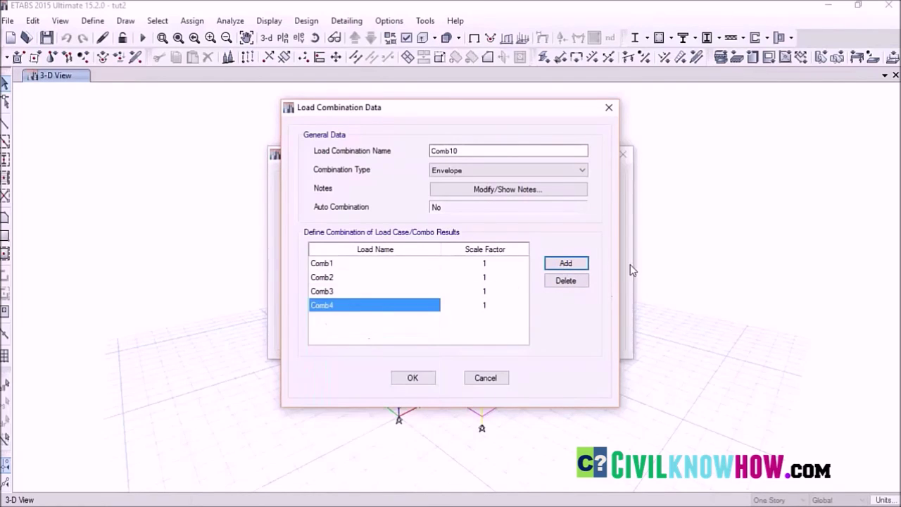
{"action": "left_click", "coordinate": [563, 266]}
{"action": "left_click", "coordinate": [433, 318]}
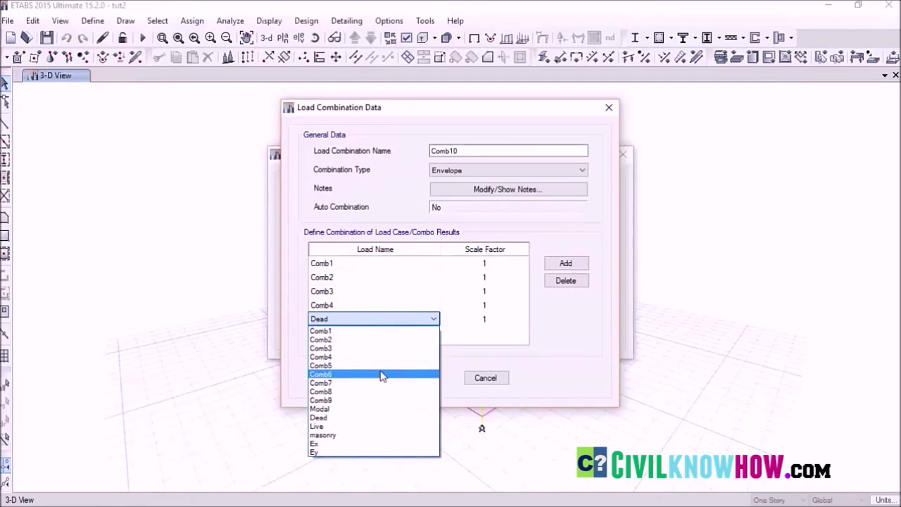
{"action": "left_click", "coordinate": [385, 366]}
Step: Add Comb6 and Comb7 to the envelope combination Comb10
{"action": "left_click", "coordinate": [566, 263]}
{"action": "left_click", "coordinate": [434, 333]}
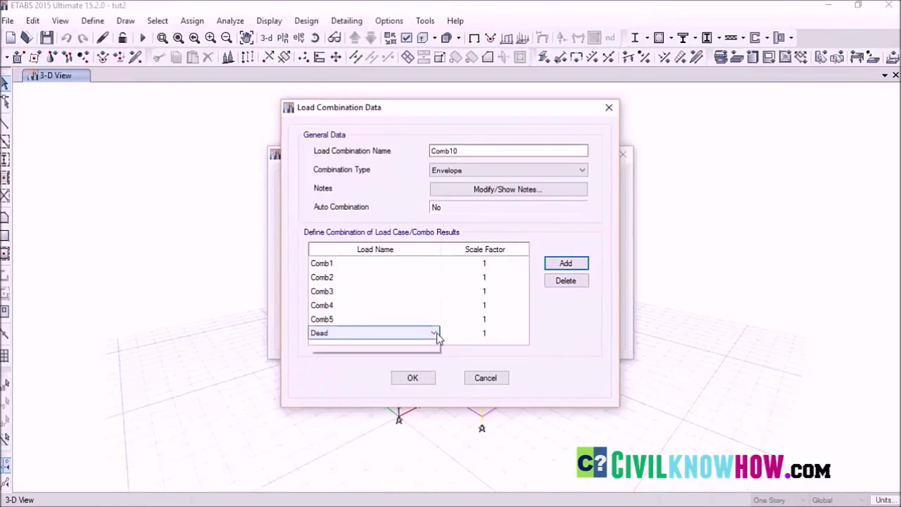
{"action": "left_click", "coordinate": [434, 333]}
{"action": "left_click", "coordinate": [380, 391]}
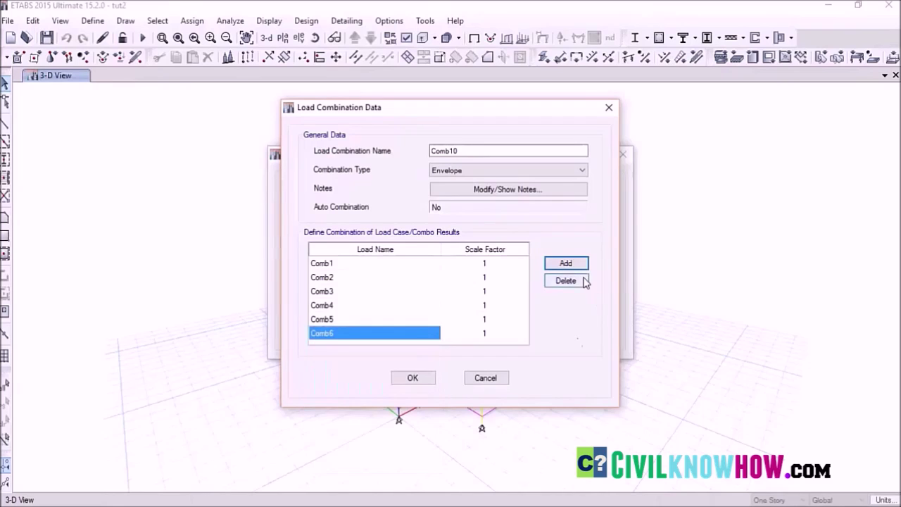
{"action": "left_click", "coordinate": [566, 264]}
{"action": "left_click", "coordinate": [427, 333]}
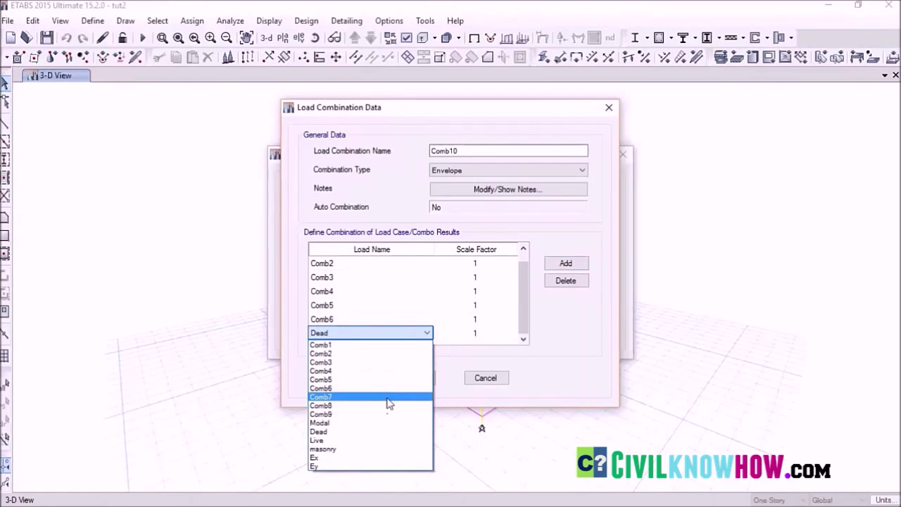
{"action": "left_click", "coordinate": [388, 397]}
Step: Add Comb8 and Comb9 to the envelope combination Comb10 and review its list of loads
{"action": "left_click", "coordinate": [566, 263]}
{"action": "left_click", "coordinate": [427, 333]}
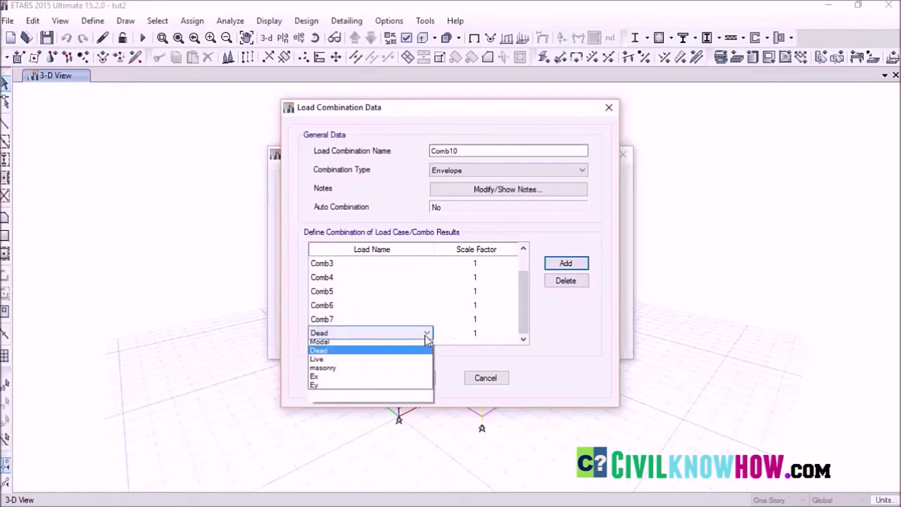
{"action": "left_click", "coordinate": [388, 408]}
{"action": "left_click", "coordinate": [566, 263]}
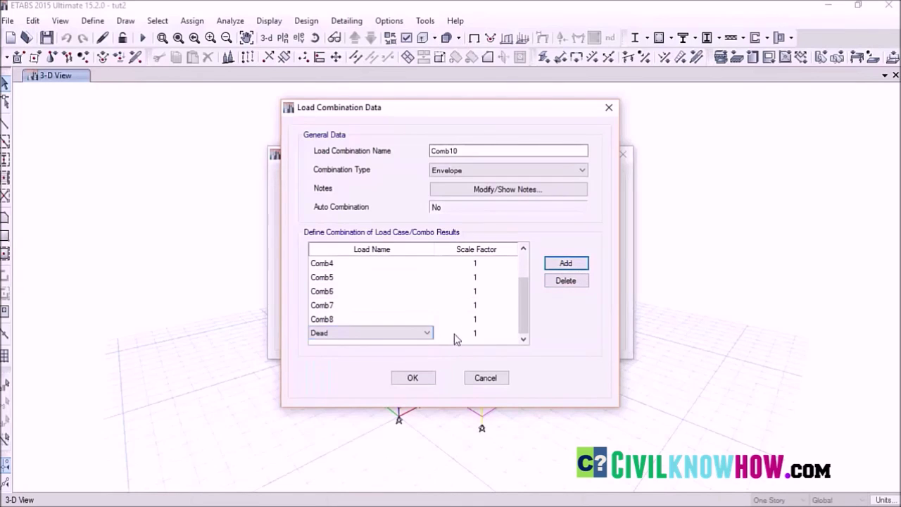
{"action": "left_click", "coordinate": [427, 333]}
{"action": "left_click", "coordinate": [376, 416]}
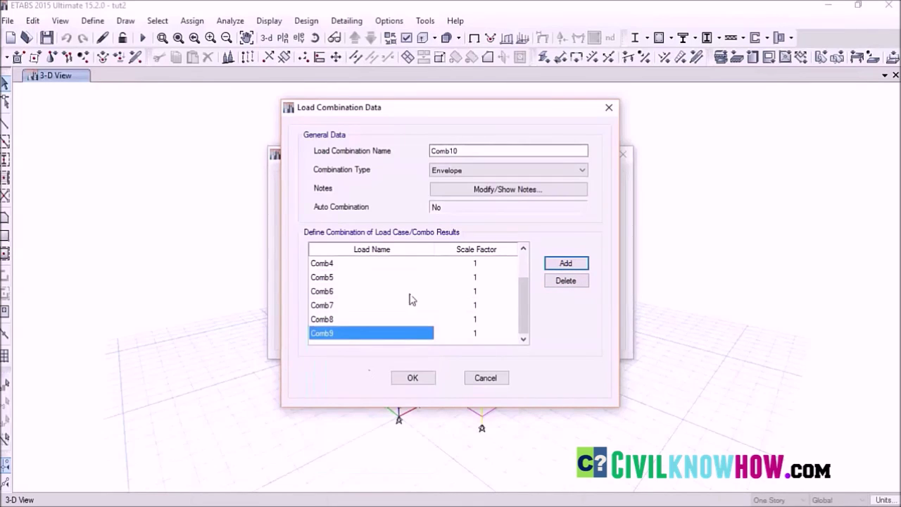
{"action": "scroll", "coordinate": [426, 316], "scroll_direction": "up", "scroll_amount": 1}
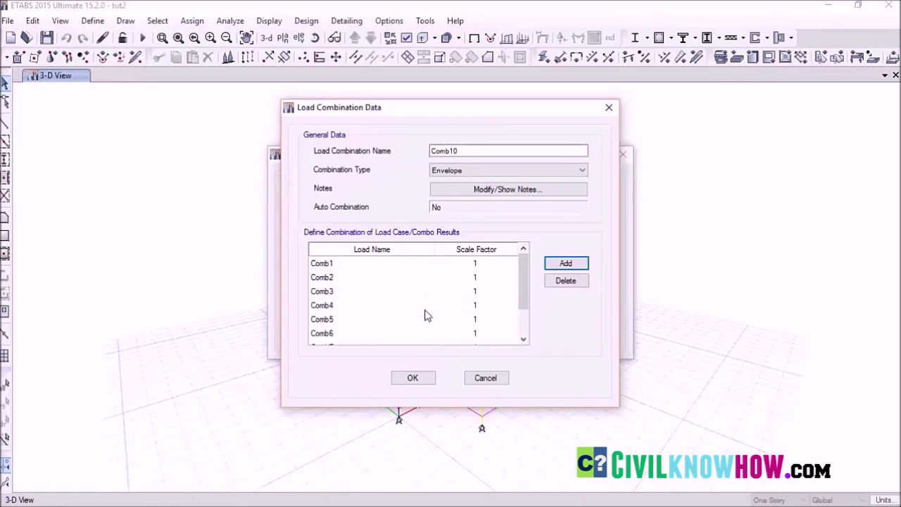
{"action": "scroll", "coordinate": [366, 279], "scroll_direction": "down", "scroll_amount": 1}
Step: Accept the envelope combination Comb10 and finish defining the load combinations
{"action": "left_click", "coordinate": [459, 151]}
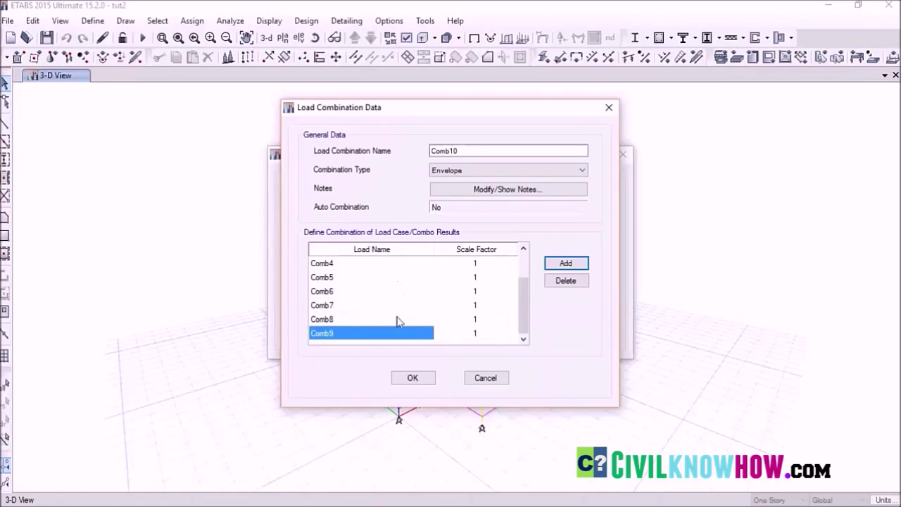
{"action": "left_click", "coordinate": [416, 379]}
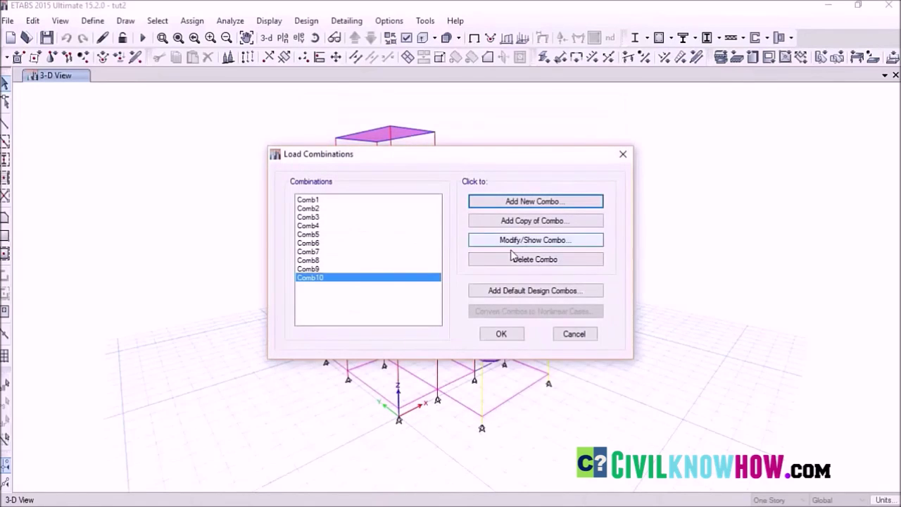
{"action": "left_click", "coordinate": [501, 335]}
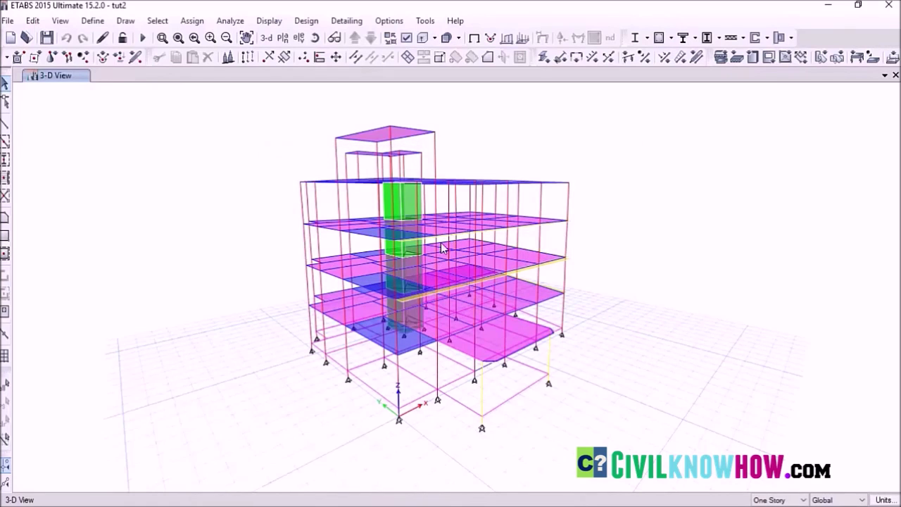